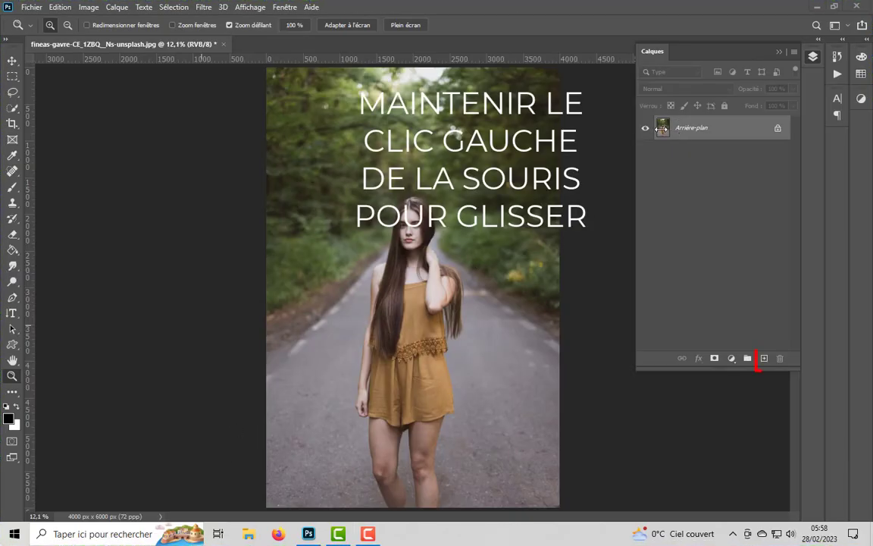
Drag the Arrière-plan layer to New Layer to create an Arrière-plan copie layer above it.
{"action": "left_click_drag", "start_coordinate": [662, 127], "coordinate": [764, 357]}
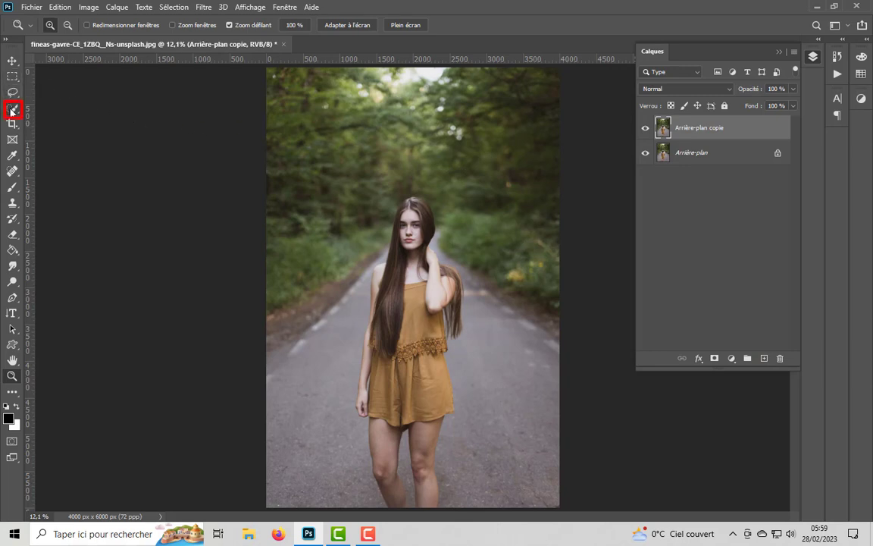
With Quick Selection, select the woman via Sélectionner un sujet and enter Sélectionner et masquer.
{"action": "left_click", "coordinate": [13, 110]}
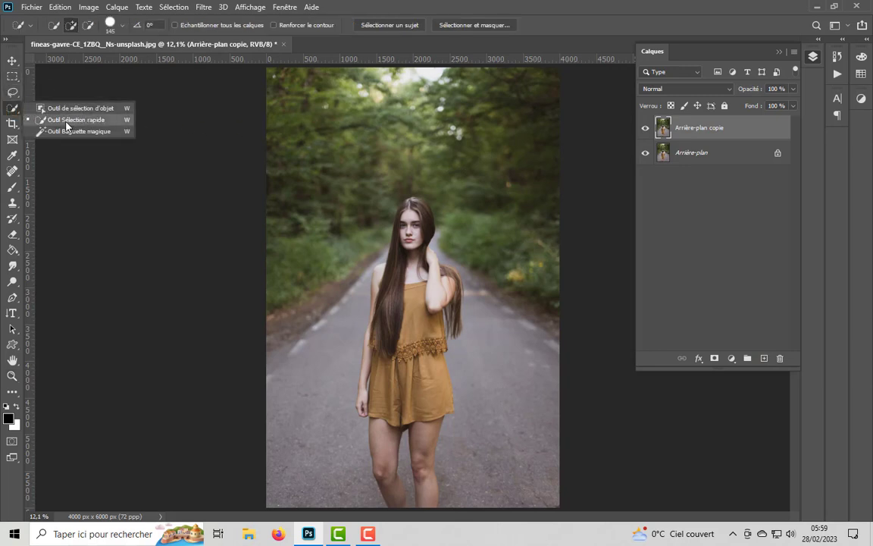
{"action": "left_click", "coordinate": [88, 121]}
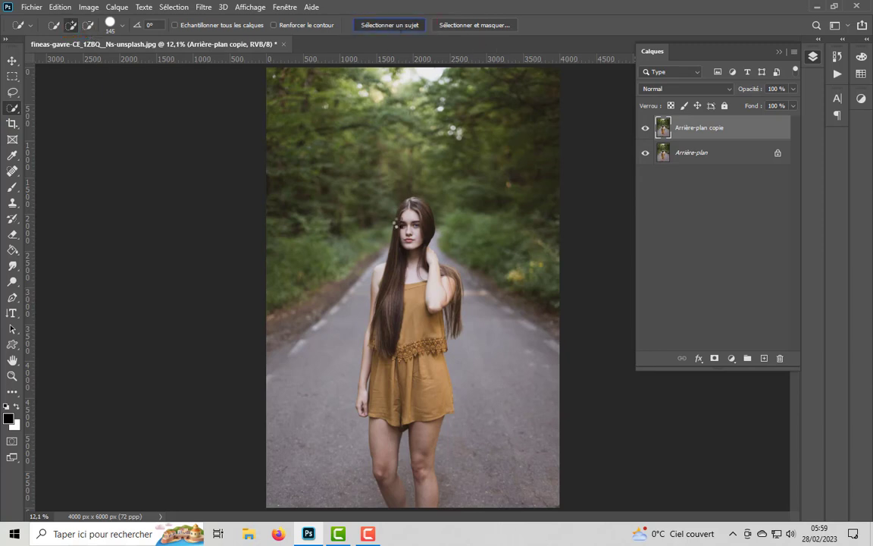
{"action": "left_click", "coordinate": [390, 25]}
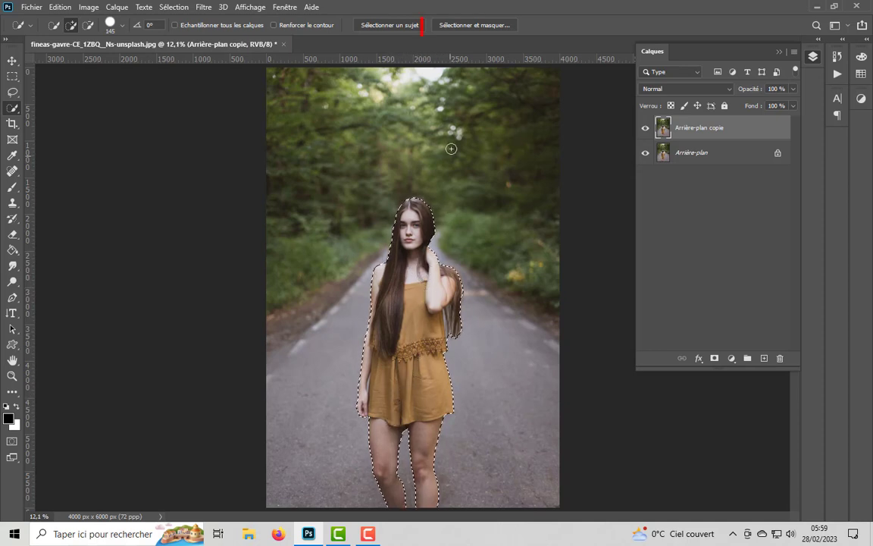
{"action": "left_click", "coordinate": [476, 26]}
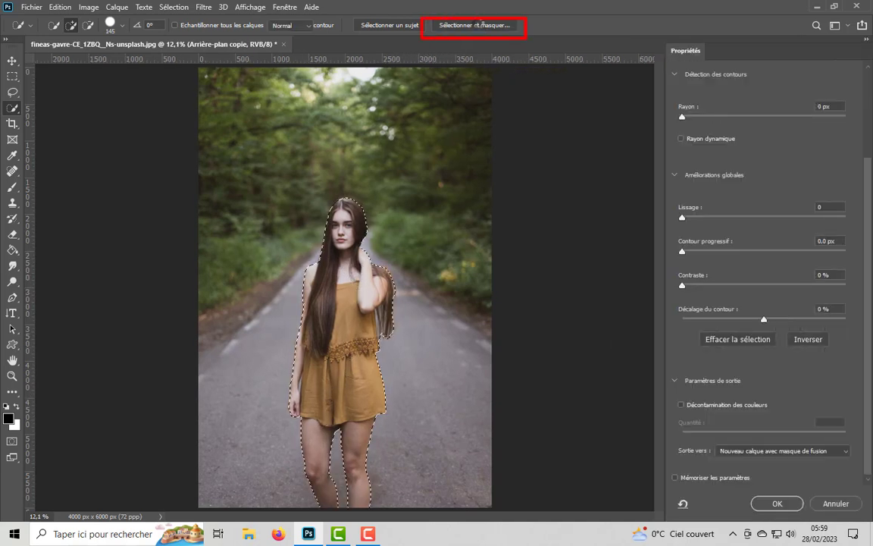
In overlay view, refine the hair edge, show the edge, and set radius to 5 px.
{"action": "scroll", "coordinate": [749, 248], "scroll_direction": "up", "scroll_amount": 5}
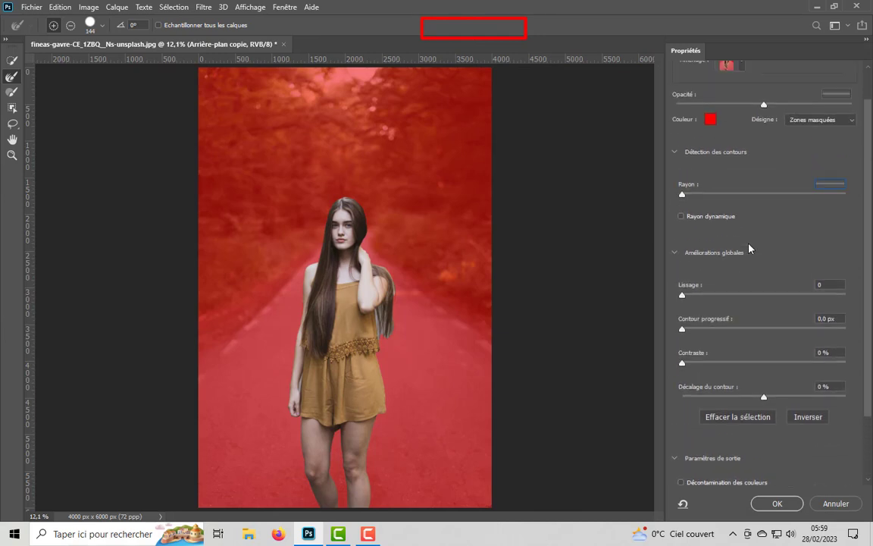
{"action": "left_click", "coordinate": [742, 99]}
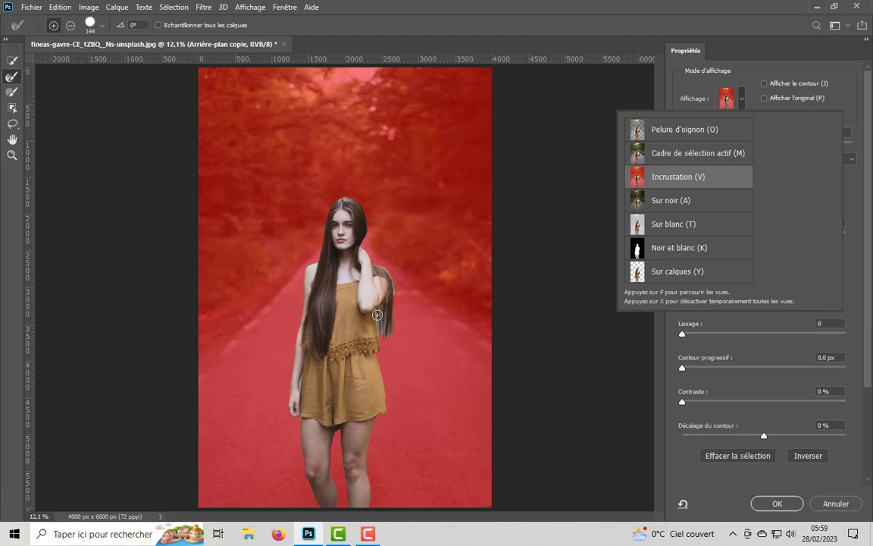
{"action": "left_click", "coordinate": [338, 282]}
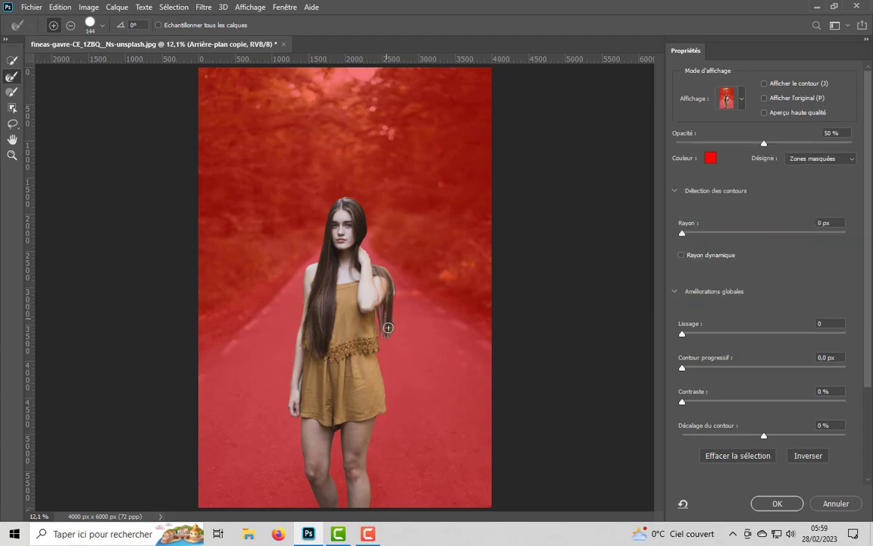
{"action": "mouse_move", "coordinate": [392, 291]}
{"action": "left_mouse_down"}
{"action": "mouse_move", "coordinate": [381, 266]}
{"action": "mouse_move", "coordinate": [389, 367]}
{"action": "left_mouse_up"}
{"action": "left_click", "coordinate": [764, 84]}
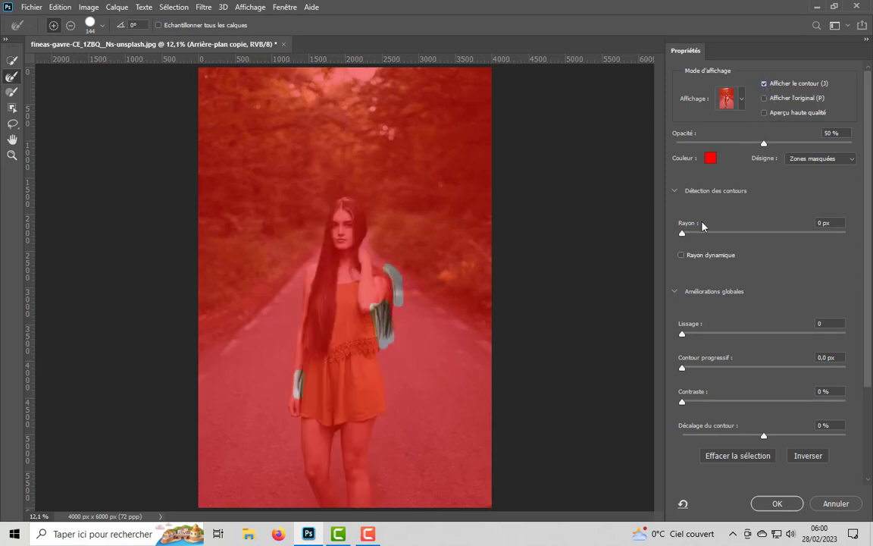
{"action": "left_click_drag", "start_coordinate": [683, 235], "coordinate": [719, 236]}
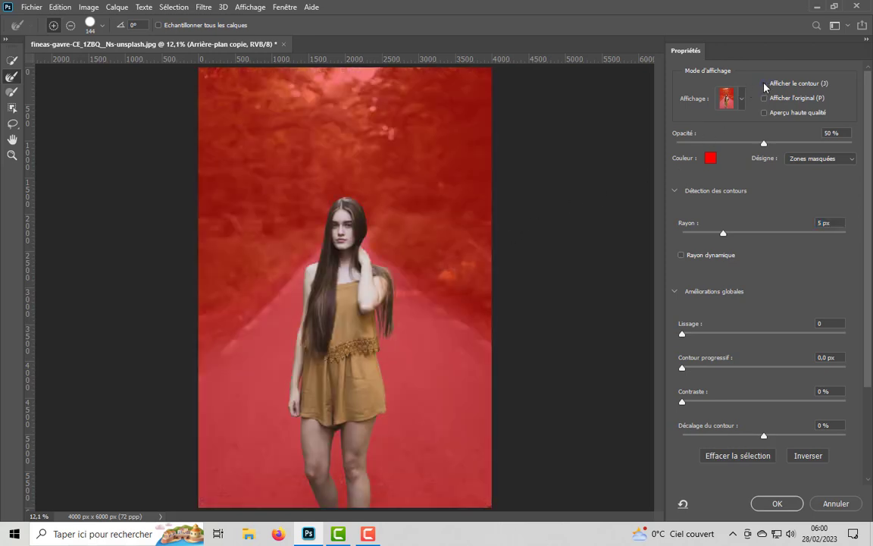
Output the refined selection as a new layer with layer mask.
{"action": "scroll", "coordinate": [767, 319], "scroll_direction": "down", "scroll_amount": 2}
{"action": "scroll", "coordinate": [770, 360], "scroll_direction": "down", "scroll_amount": 2}
{"action": "scroll", "coordinate": [774, 363], "scroll_direction": "down", "scroll_amount": 1}
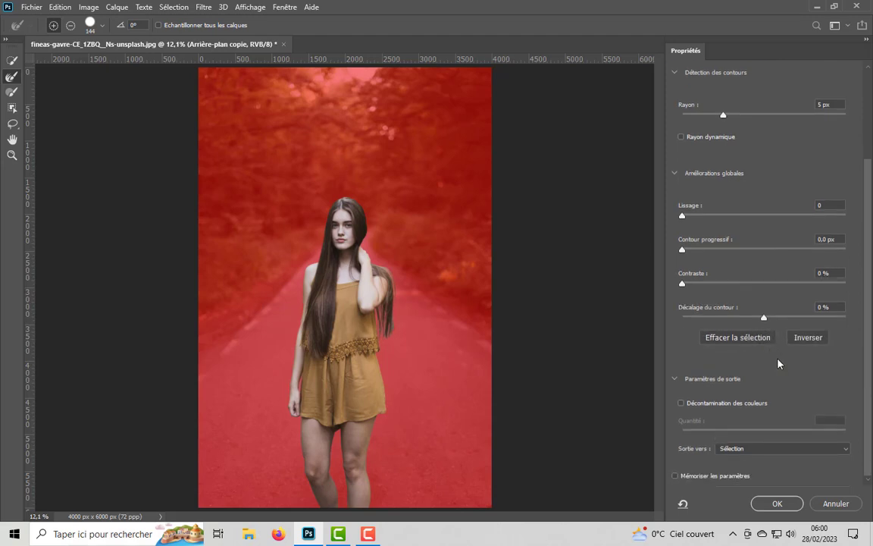
{"action": "left_click", "coordinate": [783, 450]}
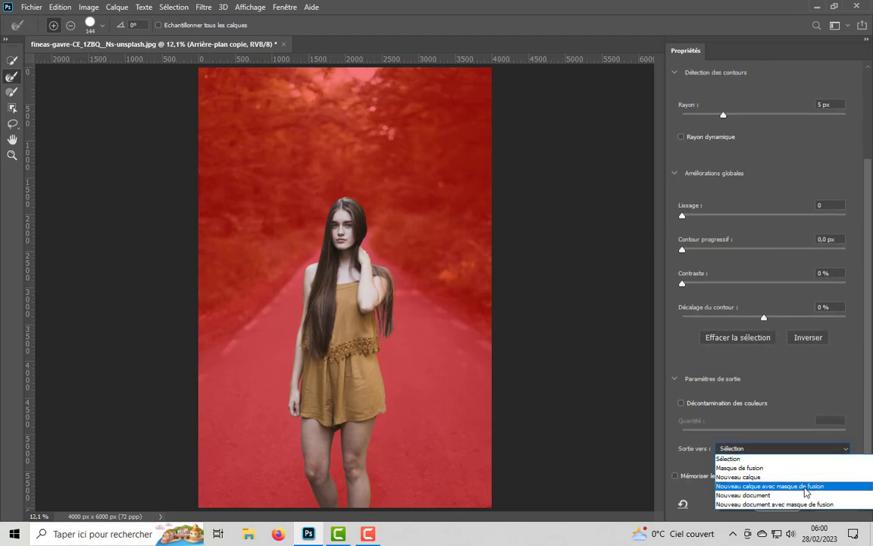
{"action": "left_click", "coordinate": [799, 487]}
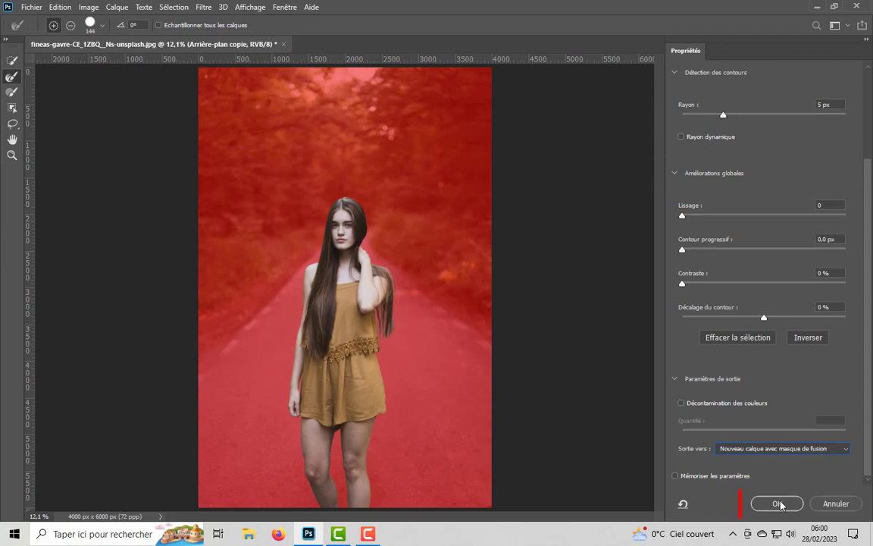
{"action": "left_click", "coordinate": [779, 505]}
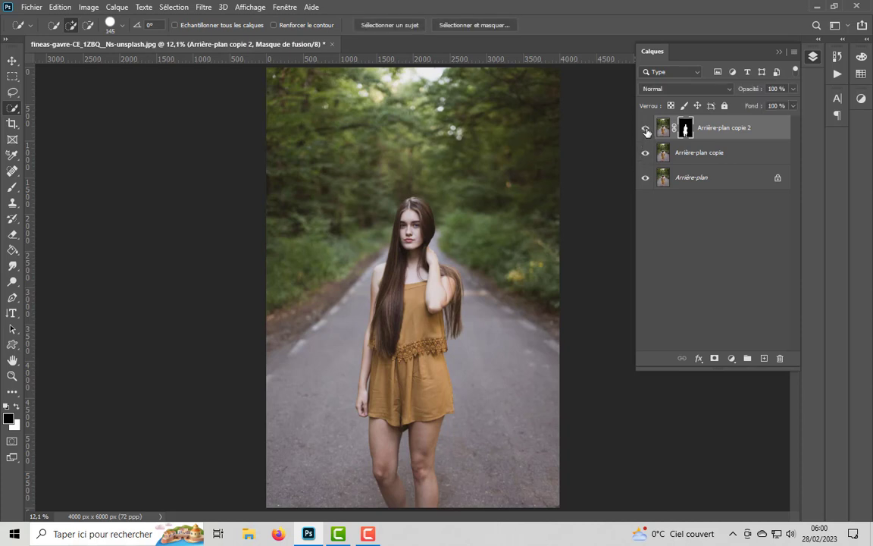
On Arrière-plan copie, lasso a loose outline around the woman from head to bottom edge.
{"action": "left_click", "coordinate": [665, 156]}
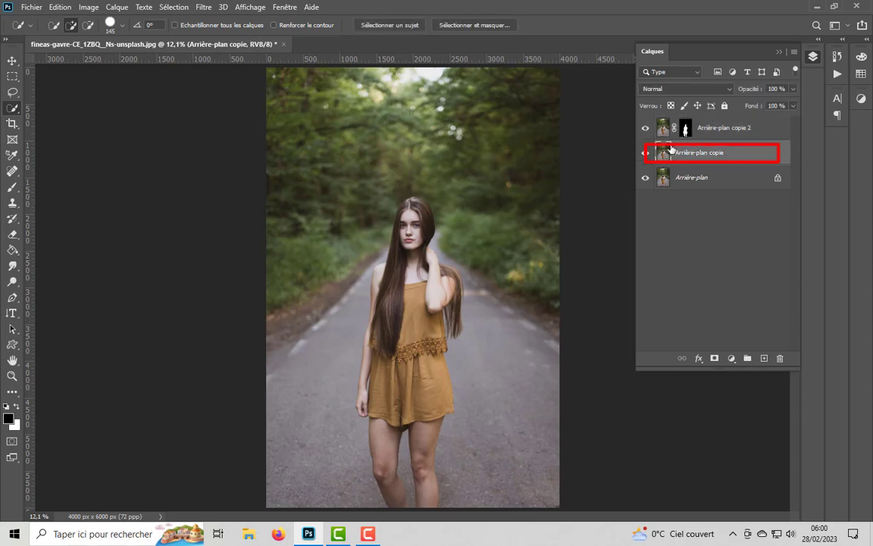
{"action": "left_click", "coordinate": [11, 94]}
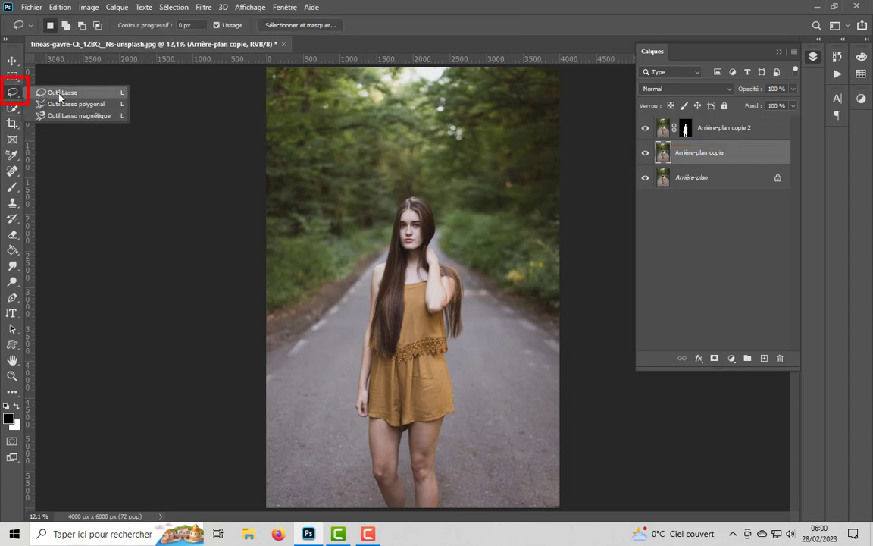
{"action": "left_click", "coordinate": [59, 94]}
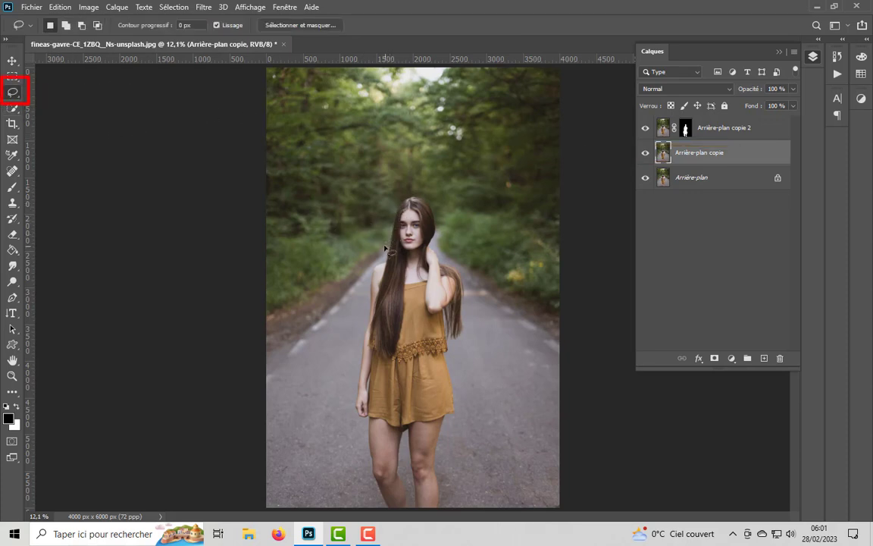
{"action": "mouse_move", "coordinate": [384, 243]}
{"action": "left_mouse_down"}
{"action": "mouse_move", "coordinate": [392, 209]}
{"action": "mouse_move", "coordinate": [445, 215]}
{"action": "left_mouse_up"}
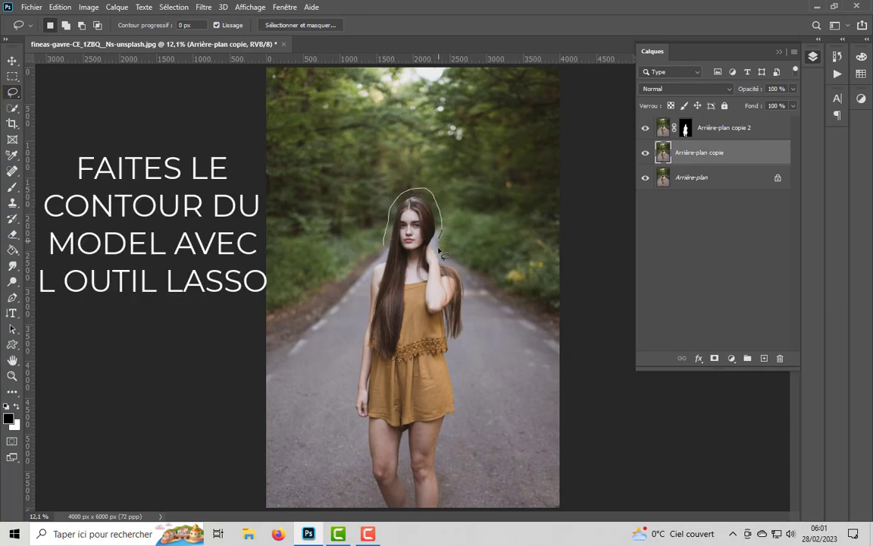
{"action": "mouse_move", "coordinate": [473, 294]}
{"action": "left_mouse_down"}
{"action": "mouse_move", "coordinate": [470, 342]}
{"action": "mouse_move", "coordinate": [457, 351]}
{"action": "mouse_move", "coordinate": [461, 404]}
{"action": "mouse_move", "coordinate": [449, 445]}
{"action": "left_mouse_up"}
{"action": "mouse_move", "coordinate": [447, 488]}
{"action": "left_mouse_down"}
{"action": "mouse_move", "coordinate": [448, 507]}
{"action": "mouse_move", "coordinate": [370, 510]}
{"action": "left_mouse_up"}
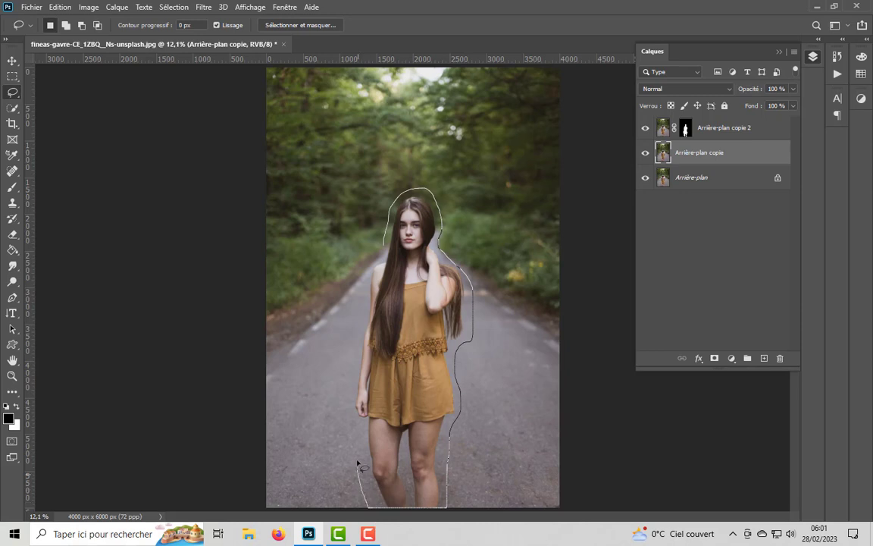
{"action": "mouse_move", "coordinate": [359, 464]}
{"action": "left_mouse_down"}
{"action": "mouse_move", "coordinate": [357, 345]}
{"action": "mouse_move", "coordinate": [388, 216]}
{"action": "left_mouse_up"}
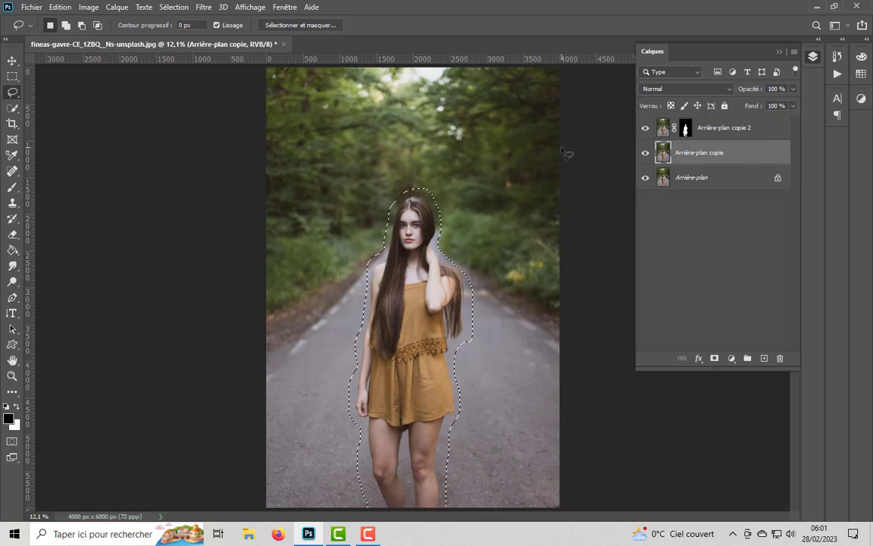
{"action": "left_click", "coordinate": [50, 8]}
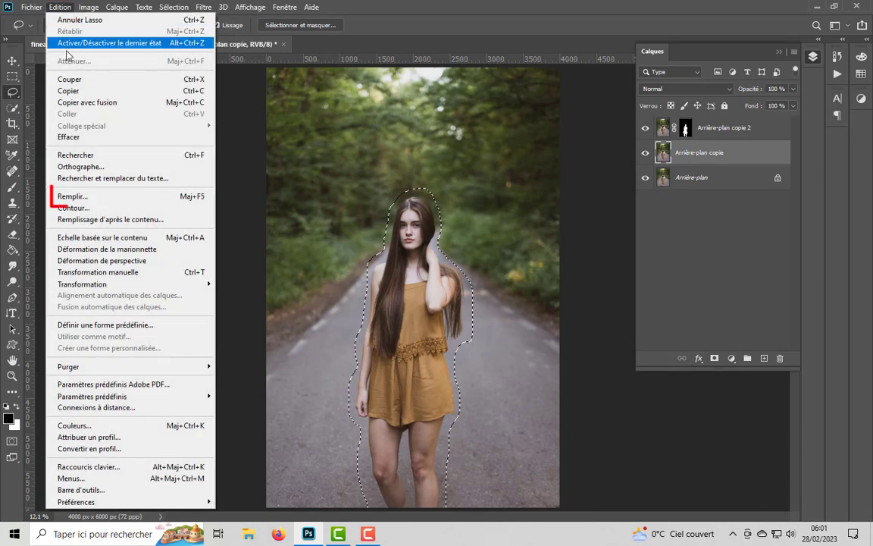
Content-aware fill the selection with colour adaptation off, removing the woman from the road.
{"action": "left_click", "coordinate": [99, 200]}
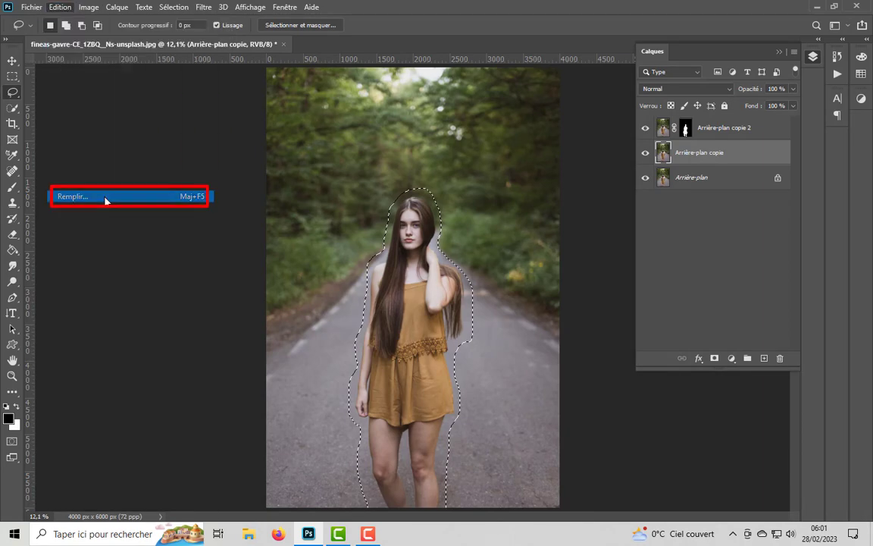
{"action": "left_click", "coordinate": [488, 134]}
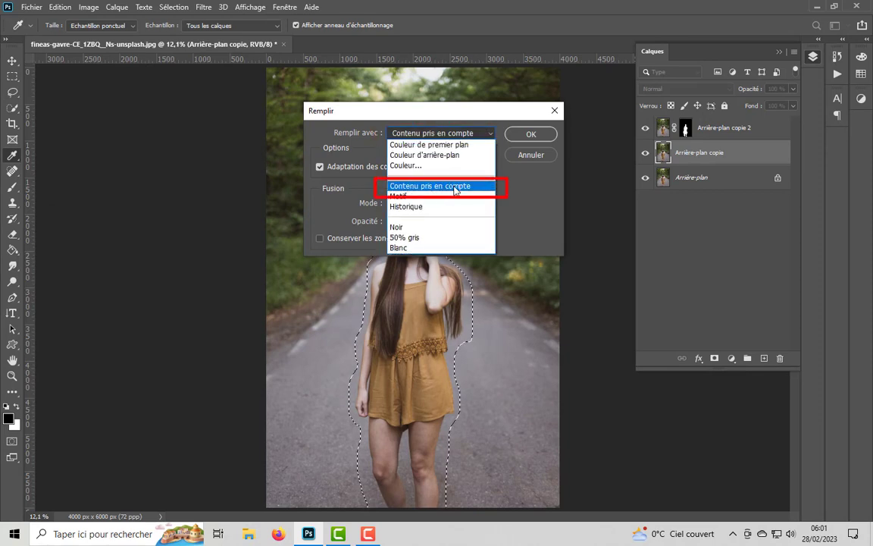
{"action": "left_click", "coordinate": [455, 188]}
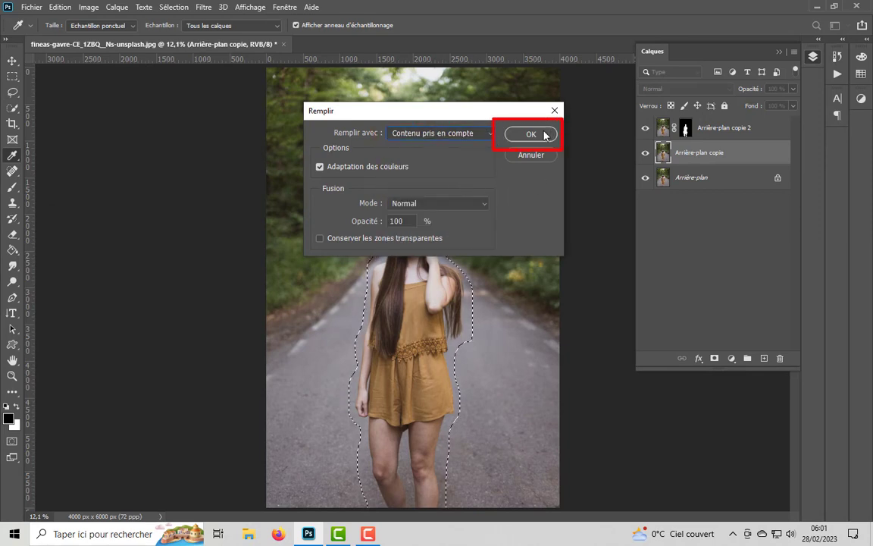
{"action": "left_click", "coordinate": [319, 166]}
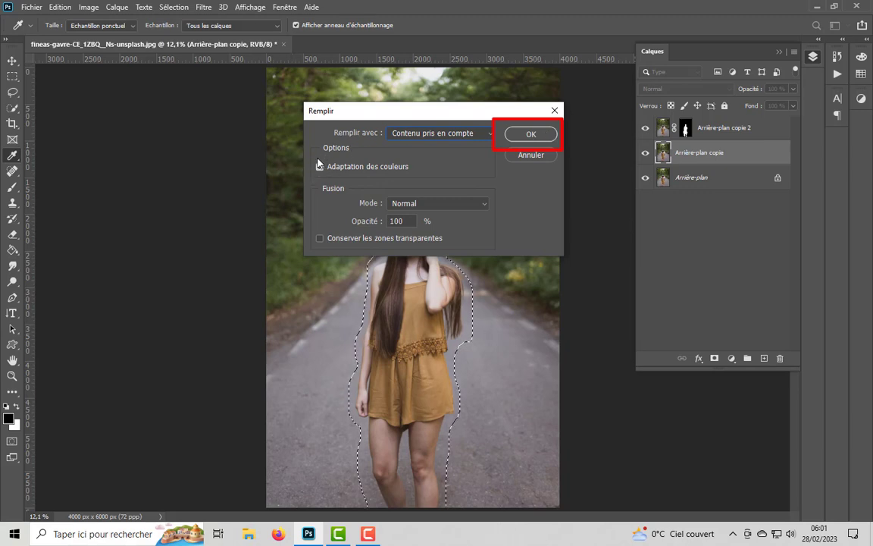
{"action": "left_click", "coordinate": [531, 134]}
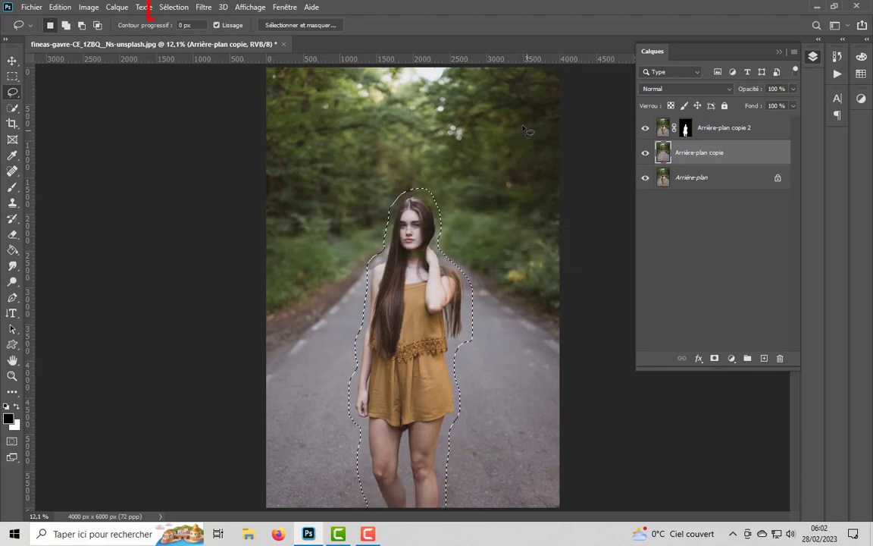
Deselect, then toggle the Arrière-plan copie 2 cutout off and on to check the empty road.
{"action": "left_click", "coordinate": [168, 7]}
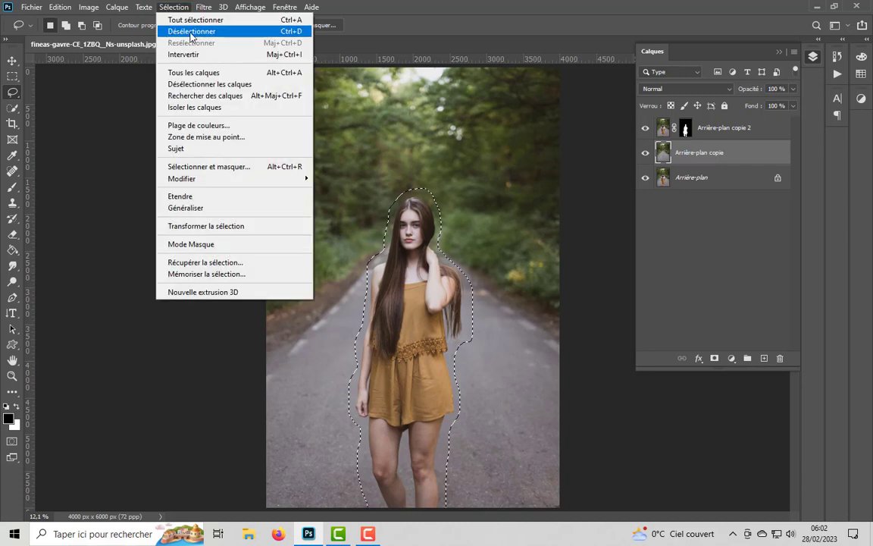
{"action": "left_click", "coordinate": [243, 32]}
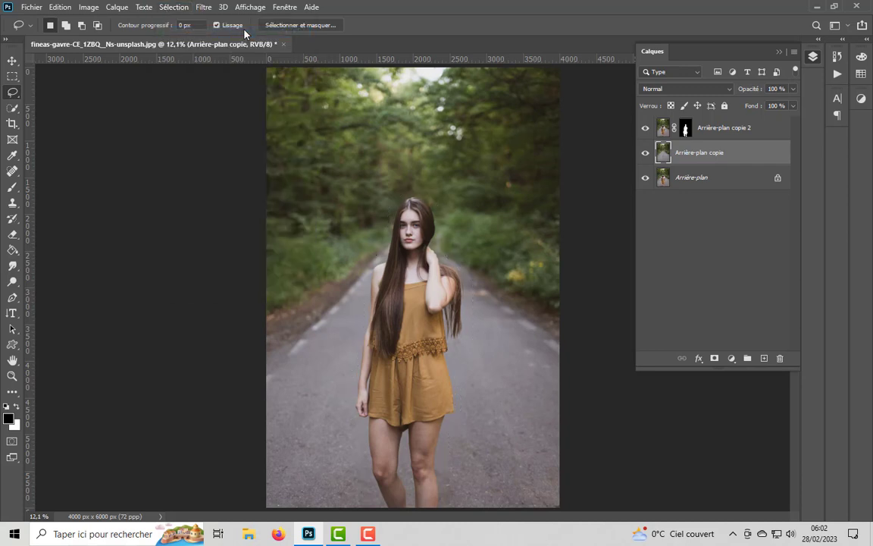
{"action": "left_click", "coordinate": [647, 131]}
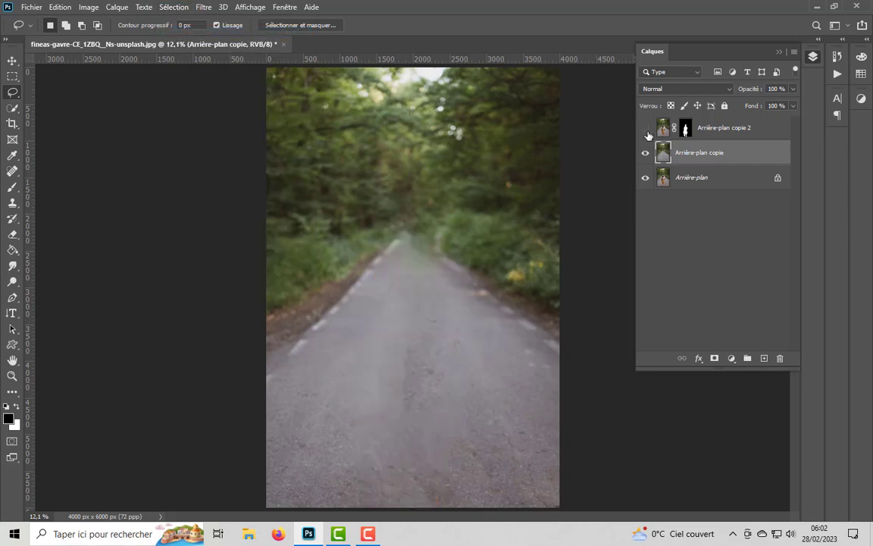
{"action": "left_click", "coordinate": [646, 129]}
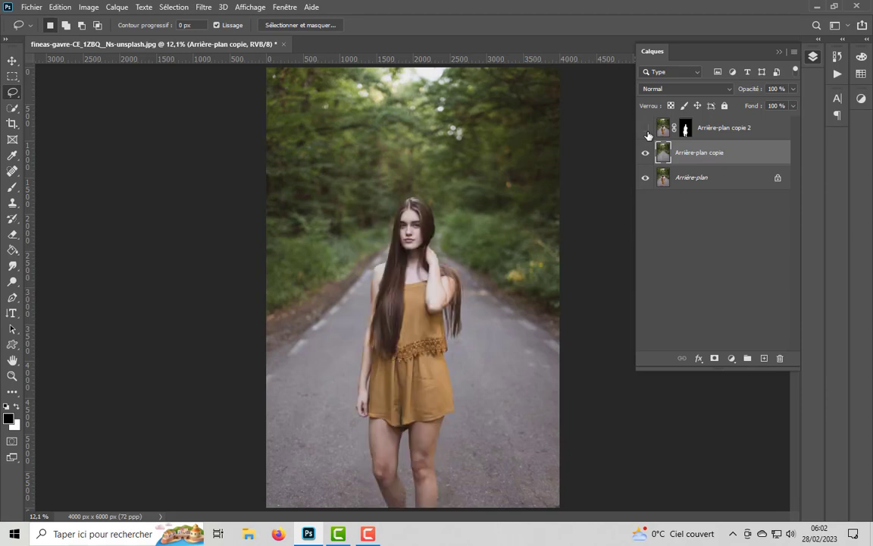
{"action": "left_click", "coordinate": [647, 132]}
{"action": "left_click", "coordinate": [646, 129]}
{"action": "left_click", "coordinate": [203, 8]}
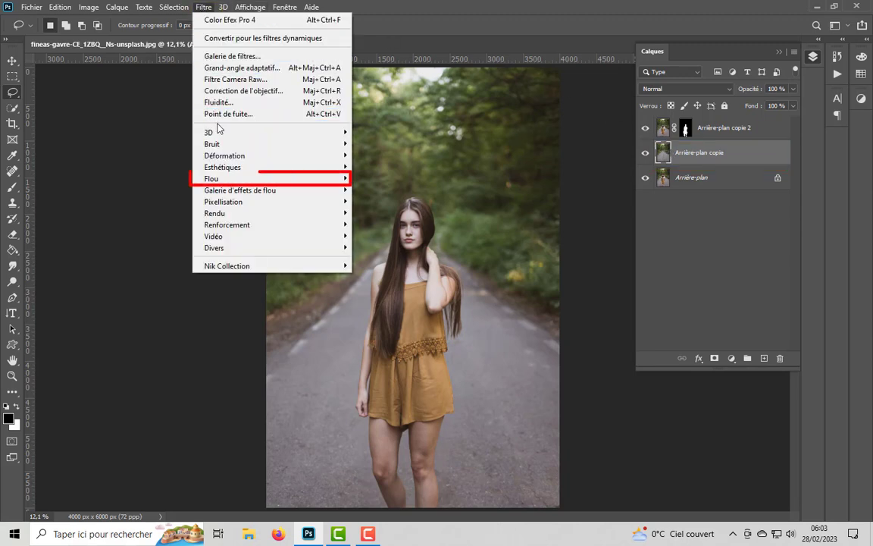
{"action": "mouse_move", "coordinate": [227, 178]}
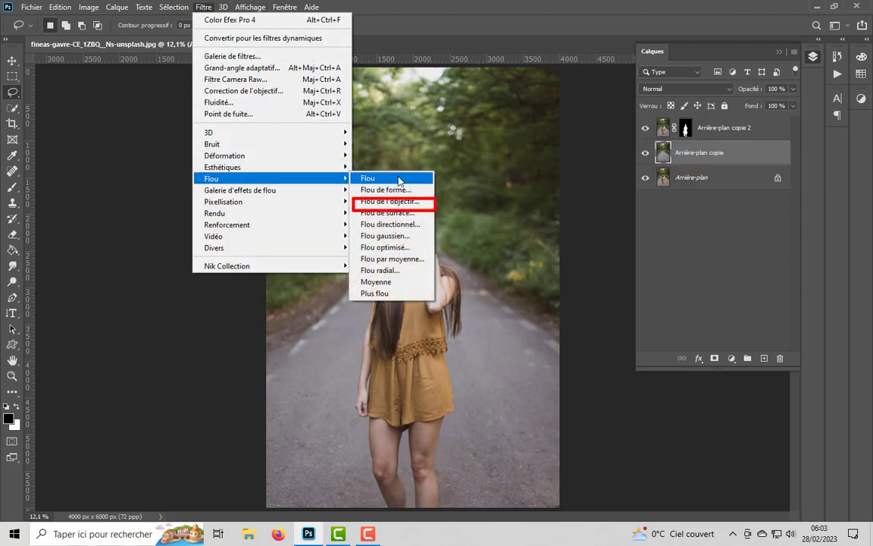
Apply Flou de l'objectif with Hexagone aperture, radius 100, blade curvature 0 and rotation 5.
{"action": "left_click", "coordinate": [416, 202]}
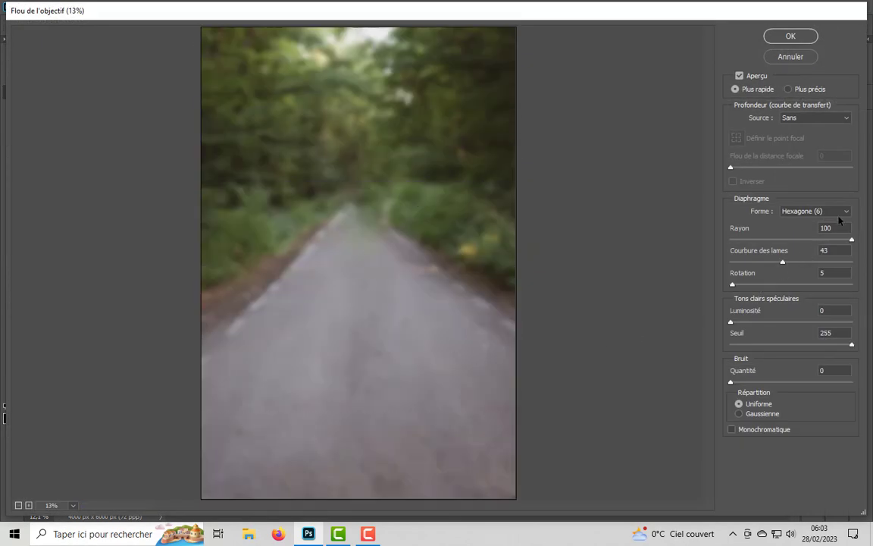
{"action": "left_click", "coordinate": [840, 212]}
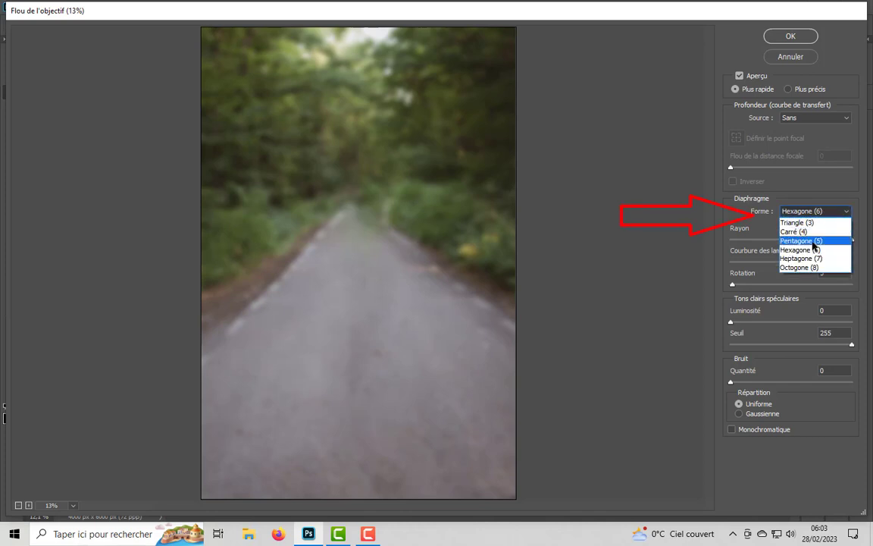
{"action": "left_click", "coordinate": [831, 251]}
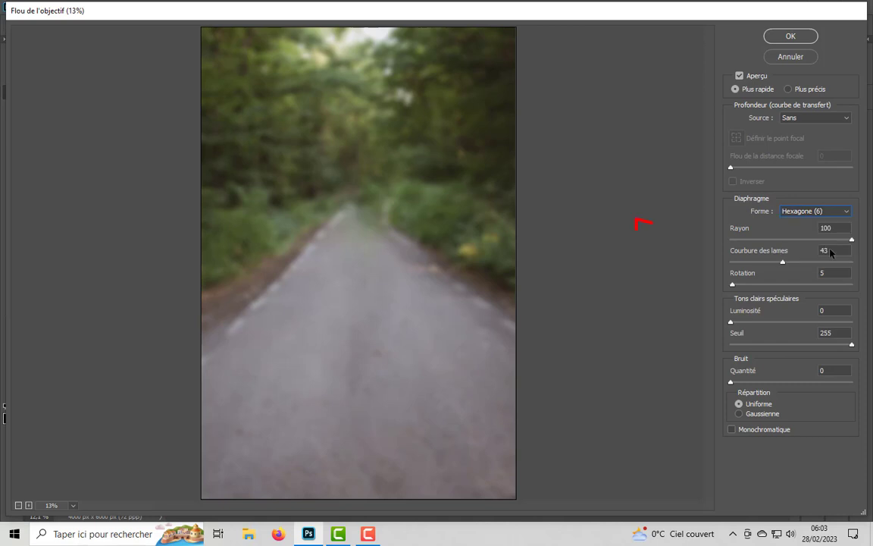
{"action": "left_click", "coordinate": [853, 240]}
{"action": "left_click_drag", "start_coordinate": [784, 262], "coordinate": [751, 271]}
{"action": "left_click_drag", "start_coordinate": [844, 333], "coordinate": [816, 334]}
{"action": "left_click", "coordinate": [795, 35]}
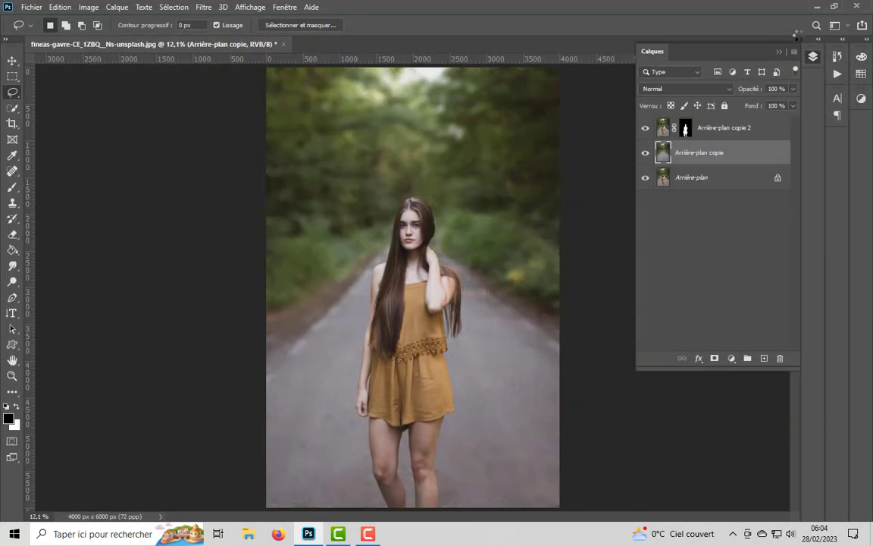
Toggle the blurred background copy to compare it with the sharp original photo.
{"action": "left_click", "coordinate": [646, 180], "text": "alt"}
{"action": "left_click", "coordinate": [646, 180], "text": "alt"}
{"action": "left_click", "coordinate": [646, 180], "text": "alt"}
{"action": "left_click", "coordinate": [646, 179], "text": "alt"}
Add a Correspondance de couleur layer above the cutout, trying EdgyAmber.3DL and FallColors.look.
{"action": "left_click", "coordinate": [663, 133]}
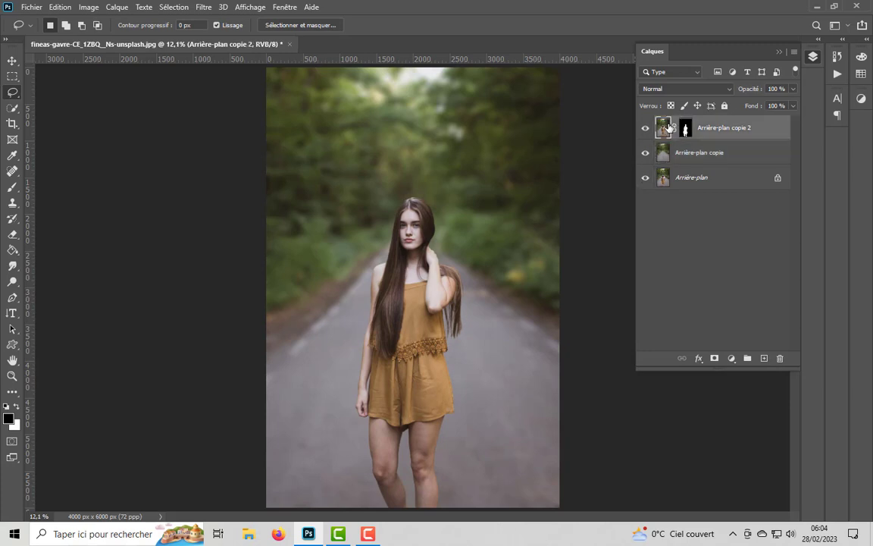
{"action": "left_click", "coordinate": [729, 364]}
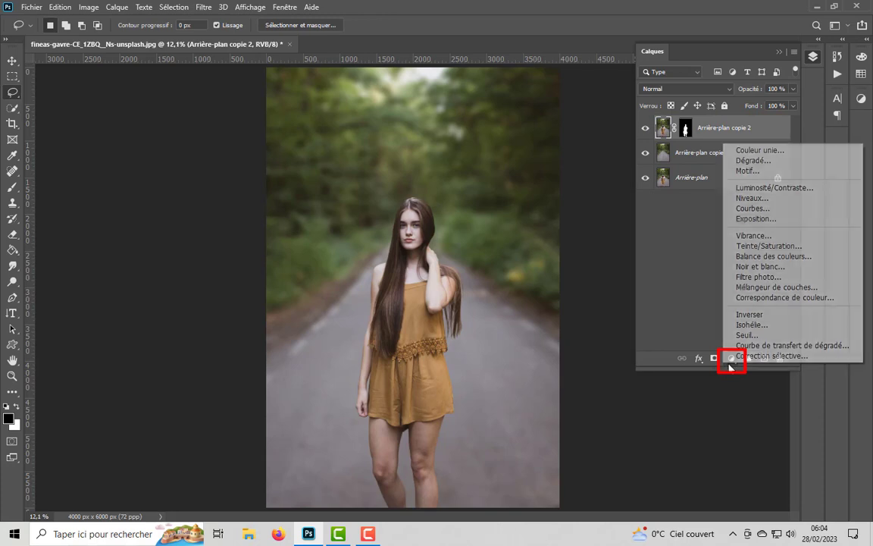
{"action": "left_click", "coordinate": [794, 298]}
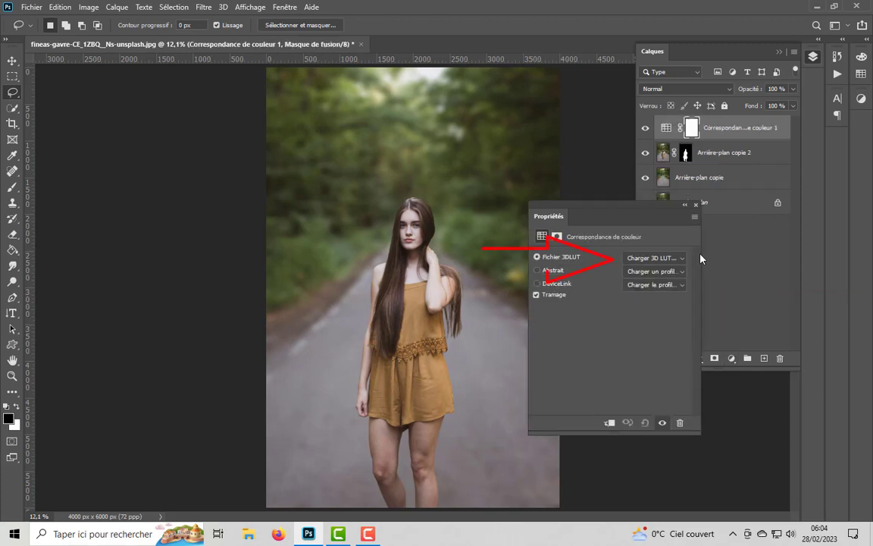
{"action": "left_click", "coordinate": [679, 259]}
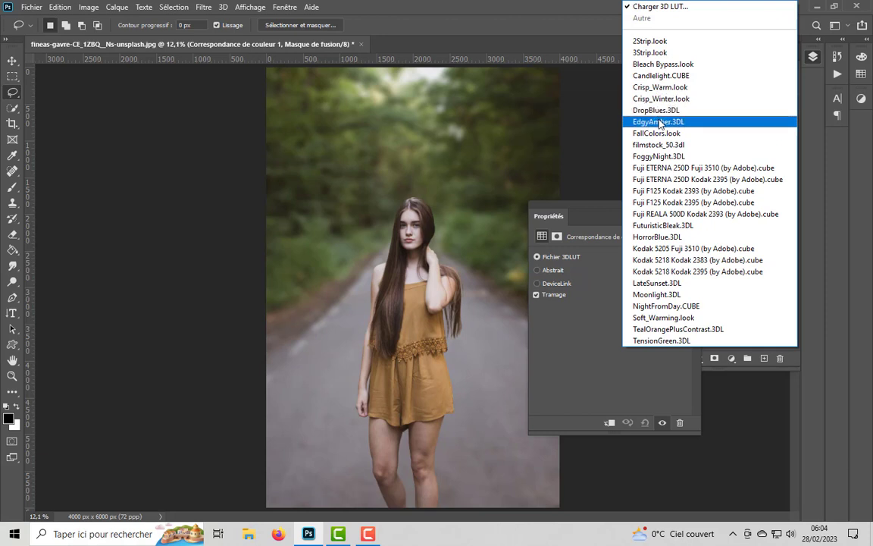
{"action": "left_click", "coordinate": [658, 122]}
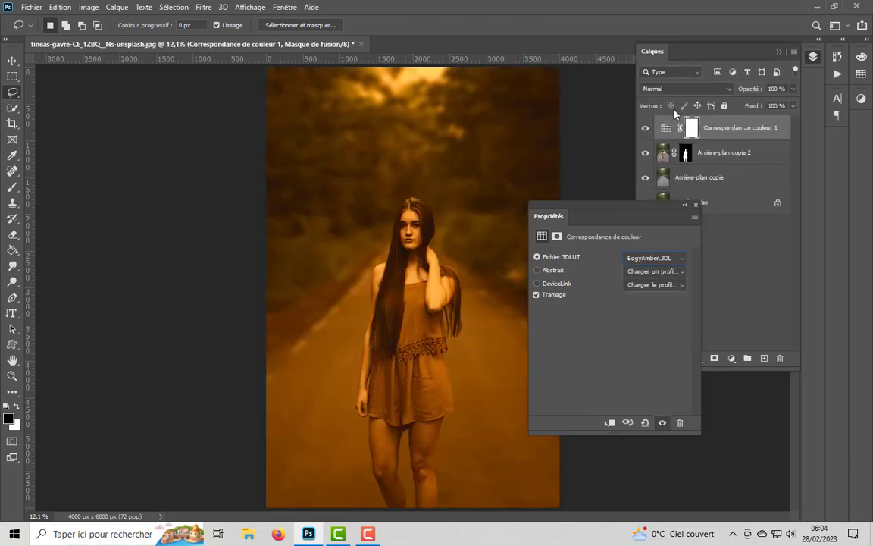
{"action": "left_click", "coordinate": [684, 259]}
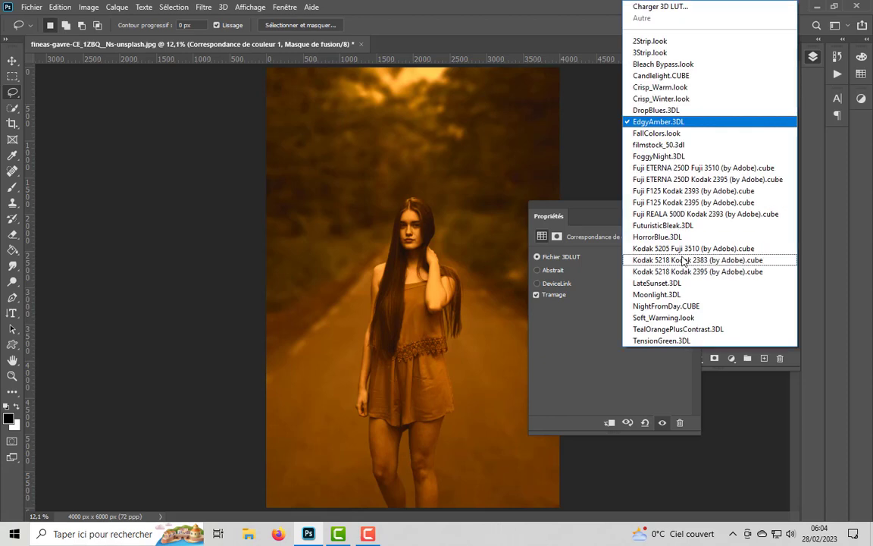
{"action": "left_click", "coordinate": [684, 137]}
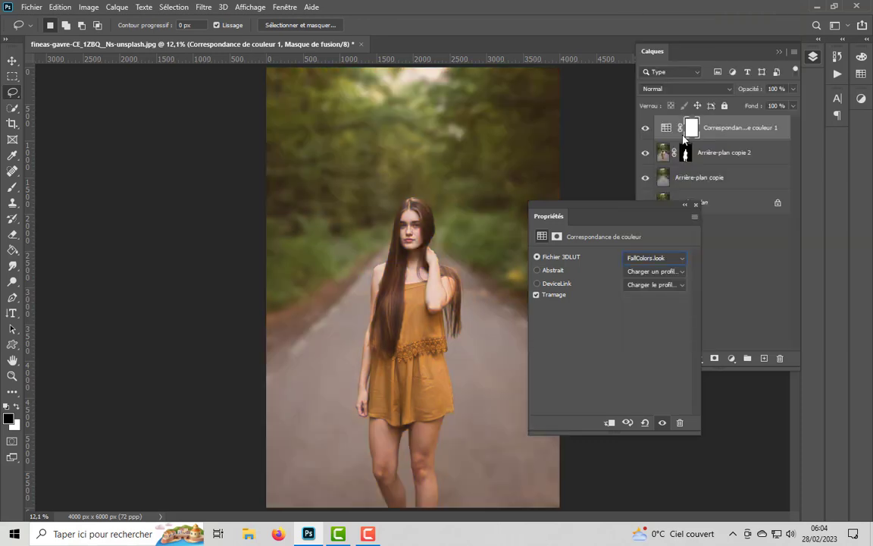
Try LateSunset.3DL and Soft_Warming.look, then settle on the FallColors.look LUT.
{"action": "left_click", "coordinate": [681, 261]}
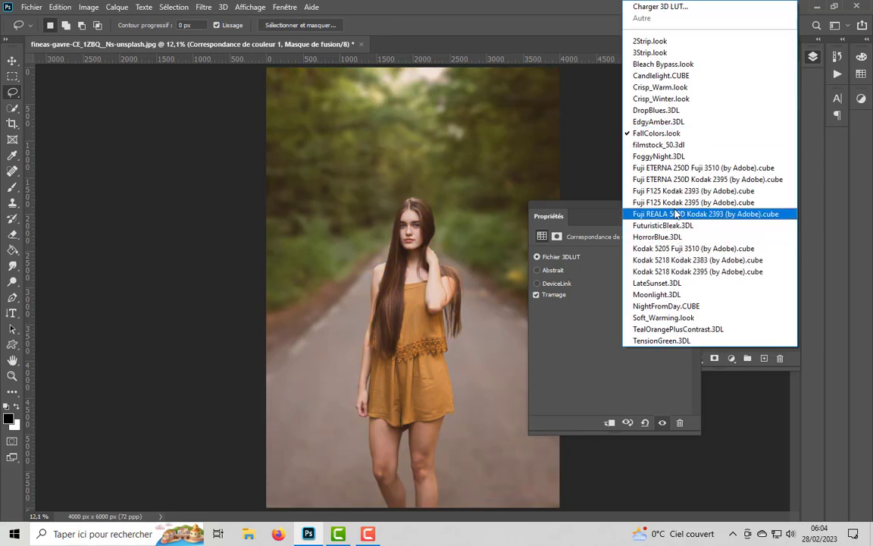
{"action": "left_click", "coordinate": [668, 284]}
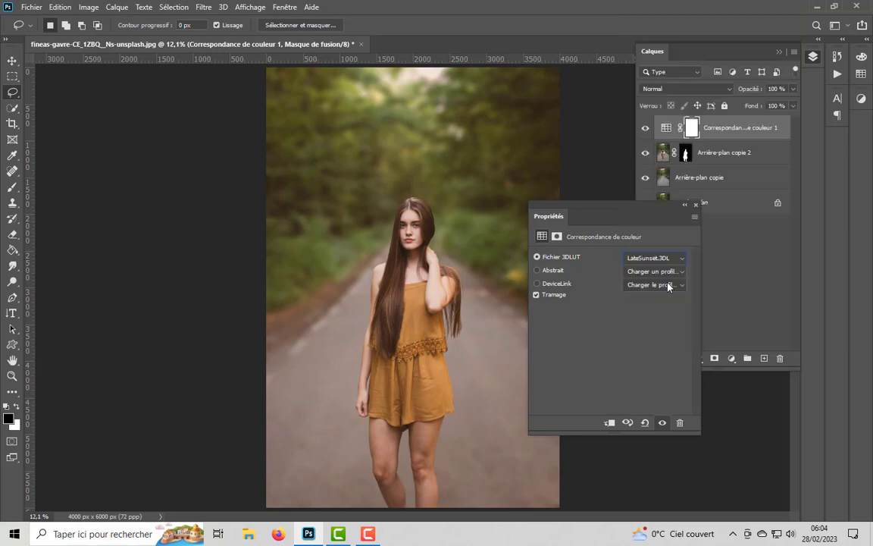
{"action": "left_click", "coordinate": [678, 261]}
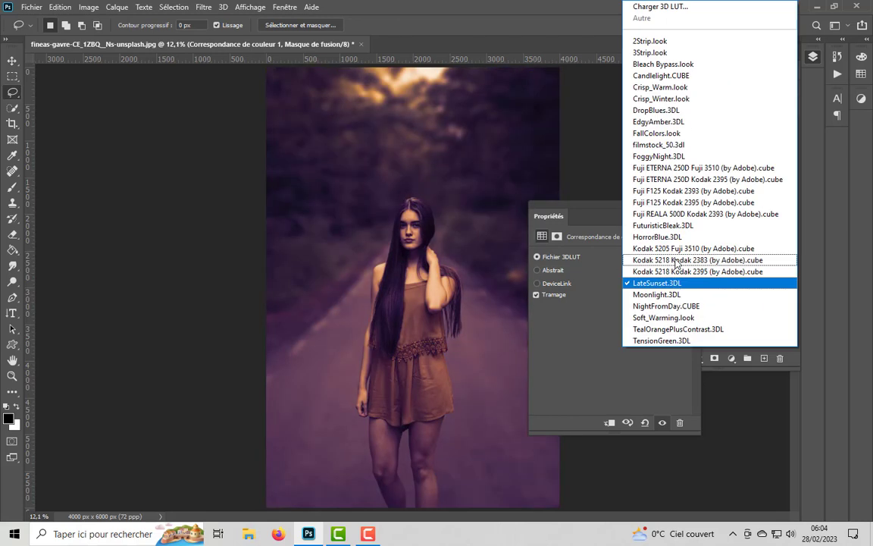
{"action": "left_click", "coordinate": [679, 318]}
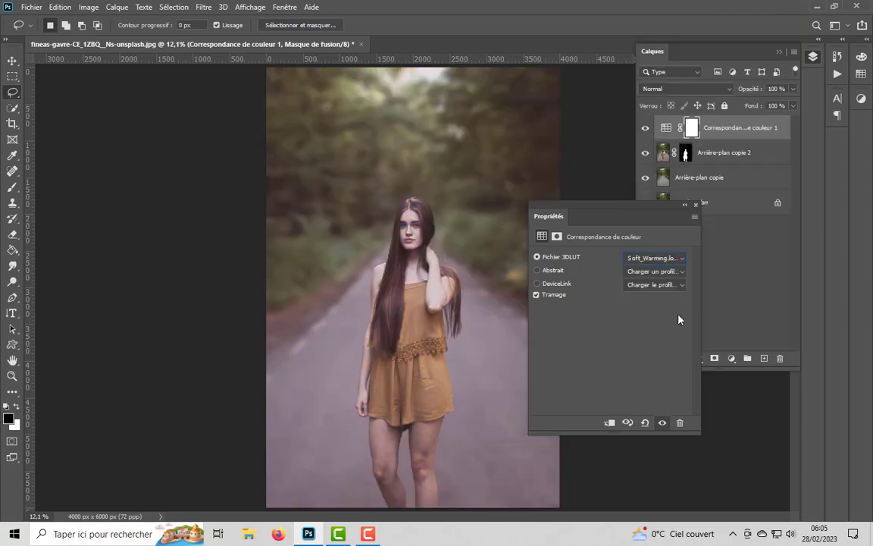
{"action": "left_click", "coordinate": [682, 259]}
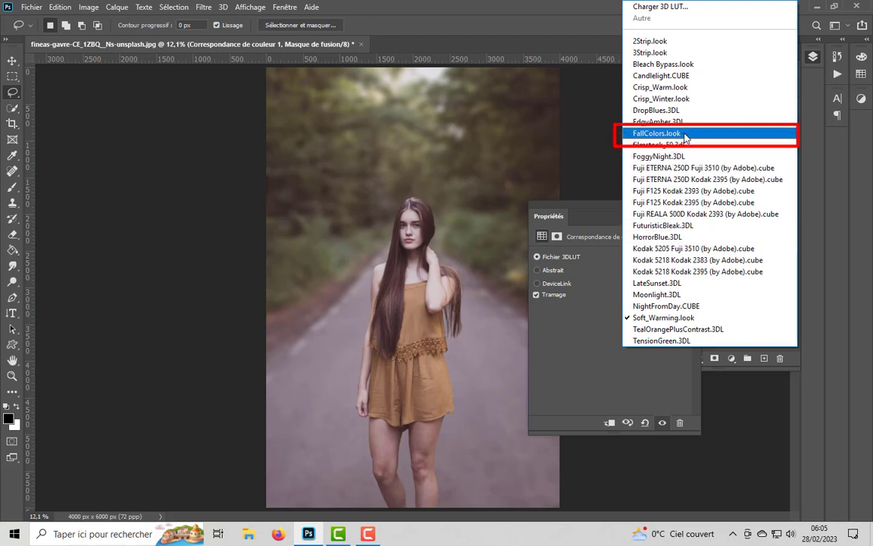
{"action": "left_click", "coordinate": [686, 136]}
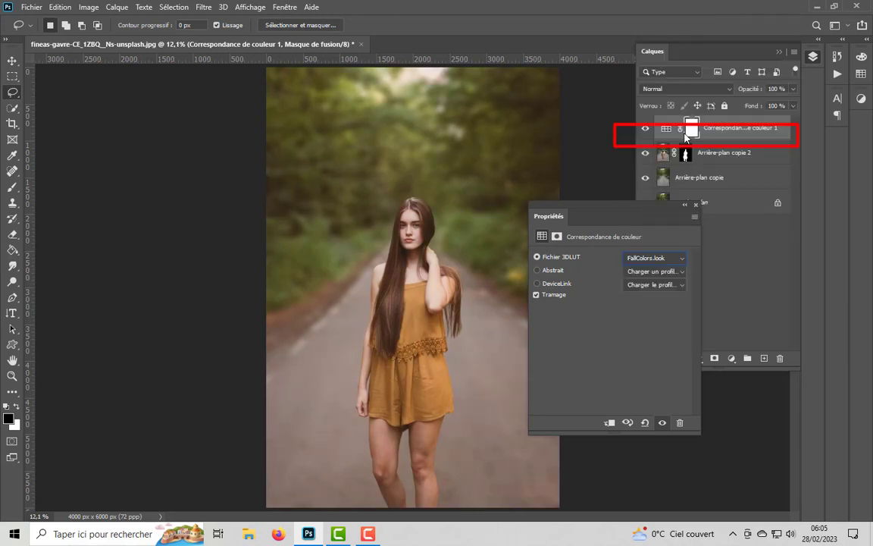
Collapse the properties panel and toggle the colour grade off and on to compare.
{"action": "left_click", "coordinate": [685, 207]}
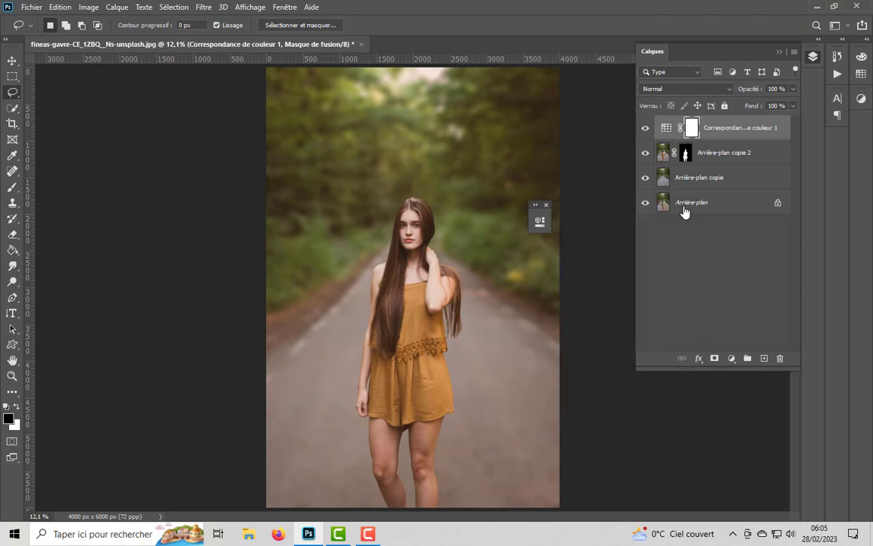
{"action": "left_click", "coordinate": [544, 206]}
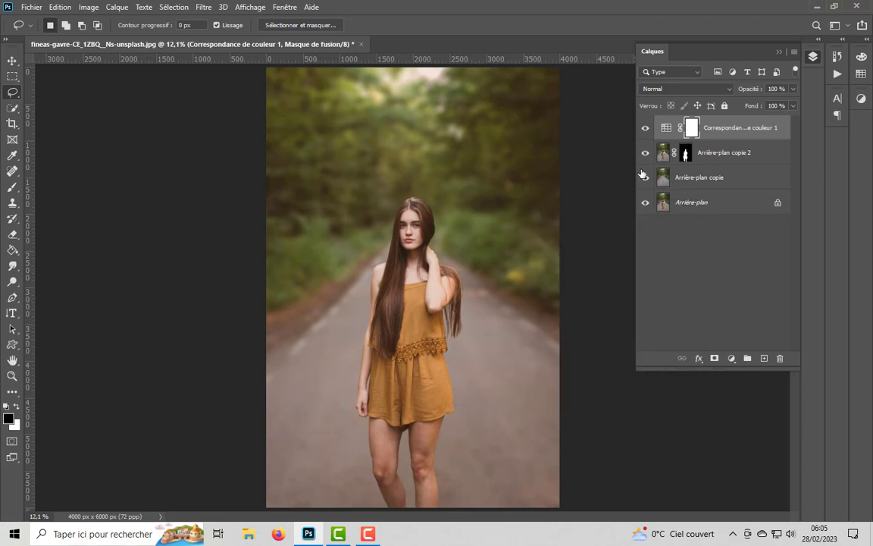
{"action": "left_click", "coordinate": [646, 132]}
{"action": "left_click", "coordinate": [645, 131]}
{"action": "left_click", "coordinate": [645, 132]}
{"action": "left_click", "coordinate": [645, 131]}
Stamp visible layers with Ctrl+Alt+Shift+E and apply Color Efex Pro 4 Classical Soft Focus.
{"action": "key", "text": "ctrl+alt+shift+e"}
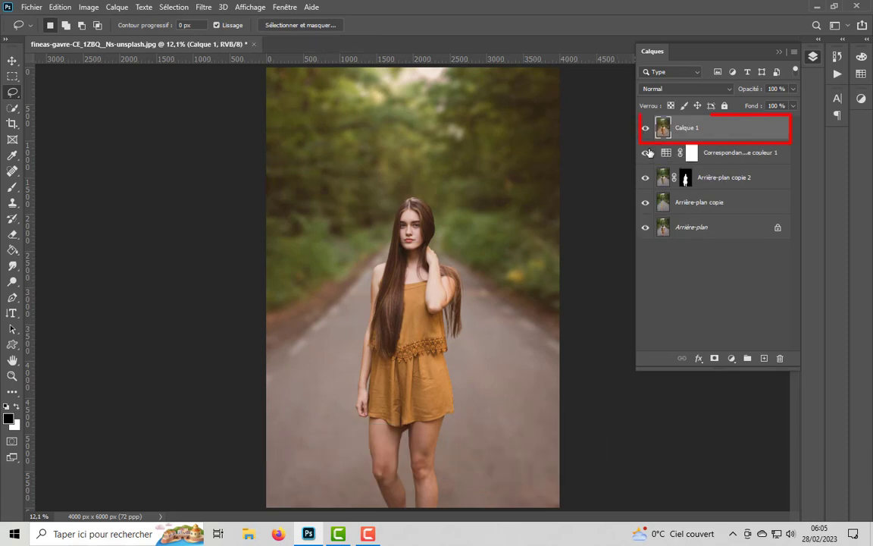
{"action": "left_click", "coordinate": [205, 7]}
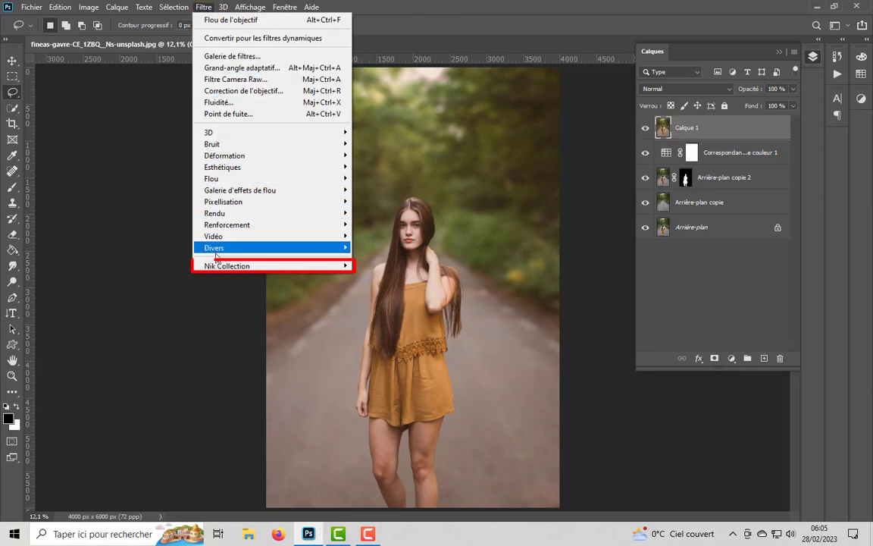
{"action": "mouse_move", "coordinate": [227, 265]}
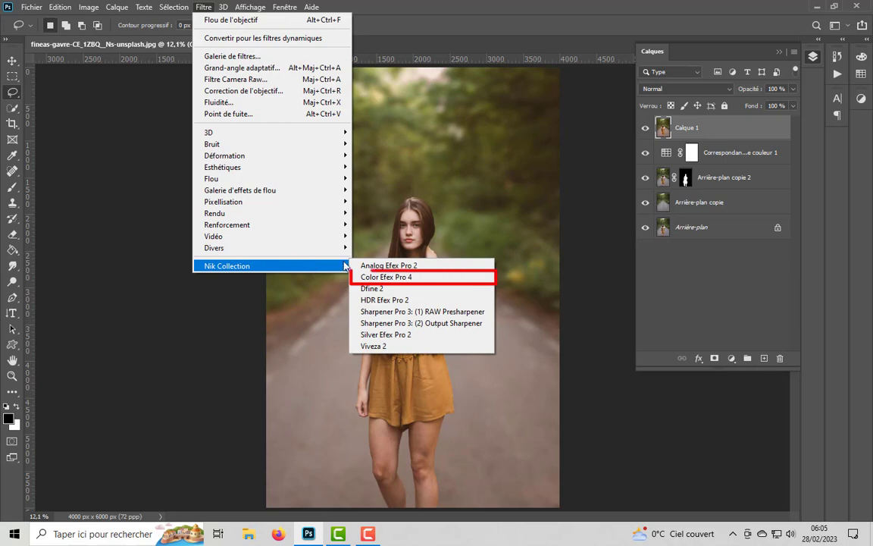
{"action": "left_click", "coordinate": [457, 278]}
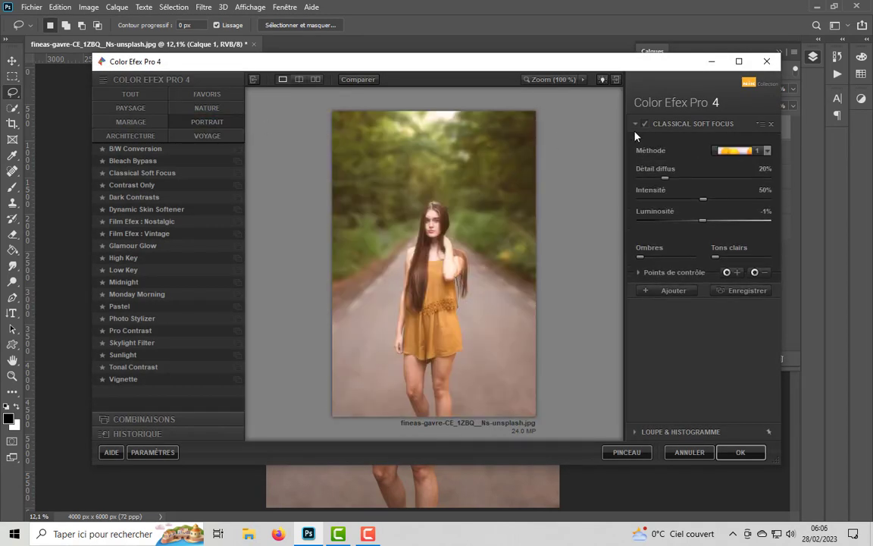
{"action": "left_click", "coordinate": [762, 152]}
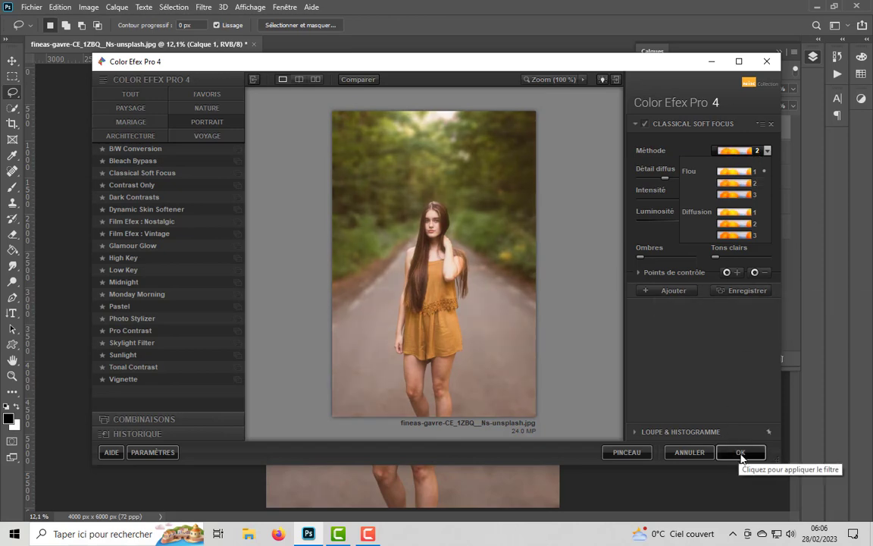
{"action": "left_click", "coordinate": [747, 452]}
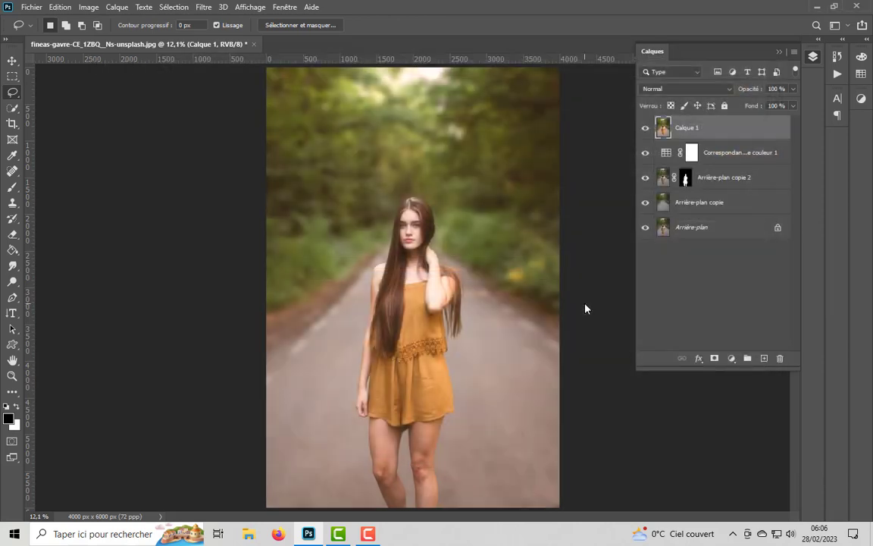
Compare the image with and without soft focus, then add a new empty layer, Calque 2.
{"action": "left_click", "coordinate": [645, 129]}
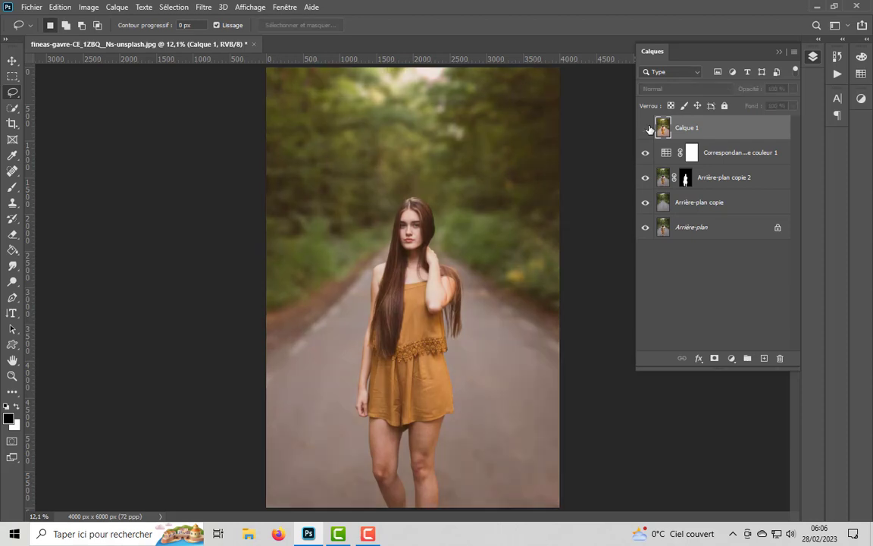
{"action": "left_click", "coordinate": [646, 128]}
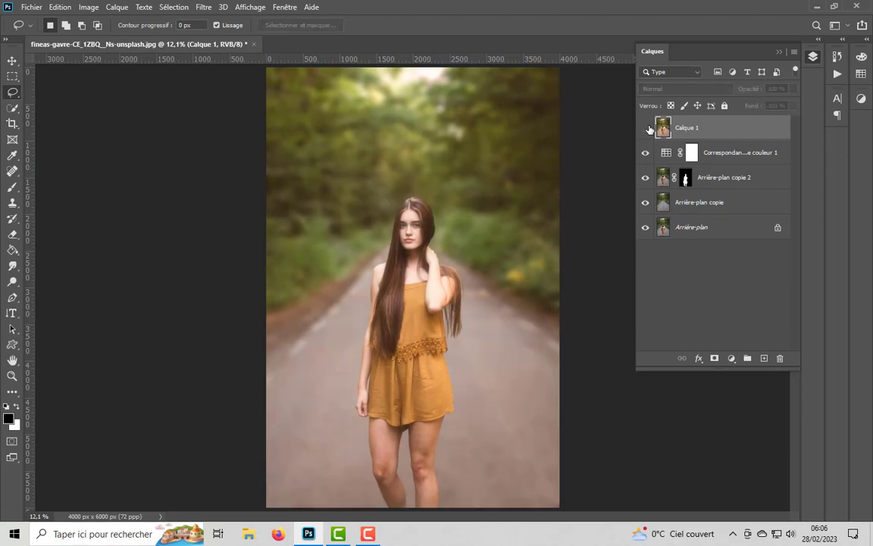
{"action": "left_click", "coordinate": [646, 128]}
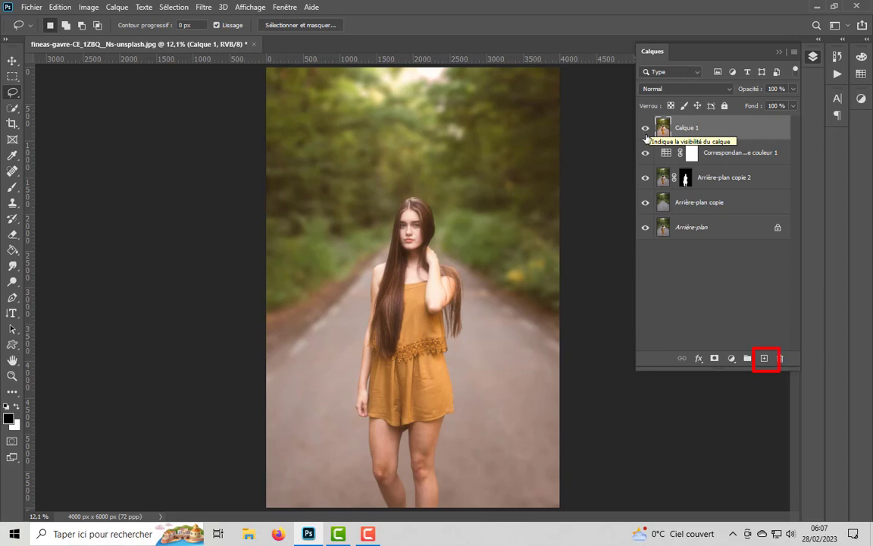
{"action": "left_click", "coordinate": [764, 358]}
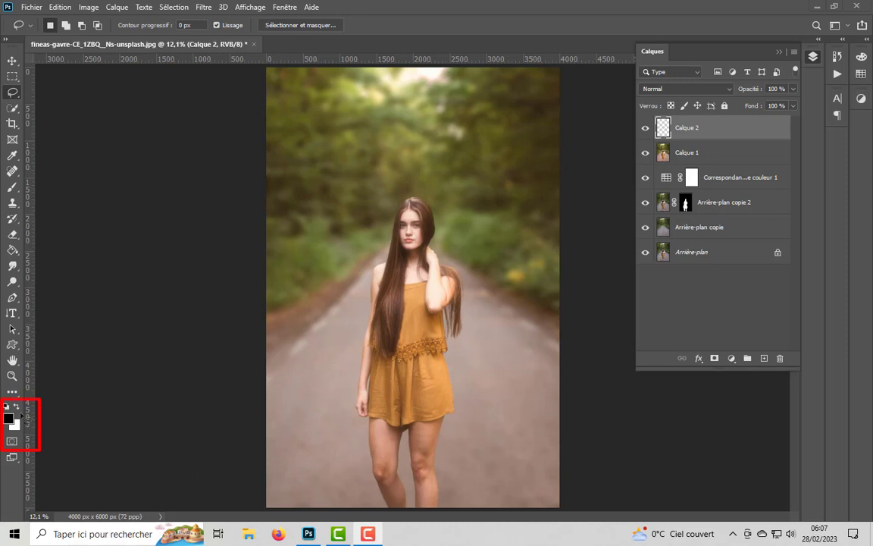
{"action": "left_click", "coordinate": [15, 407]}
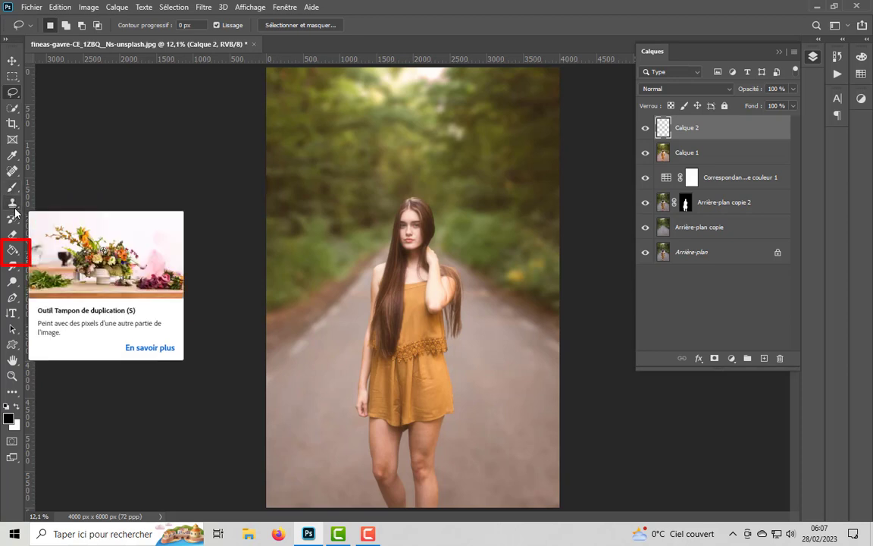
Fill Calque 2 with black using the Paint Bucket and add a layer mask.
{"action": "left_click", "coordinate": [13, 250]}
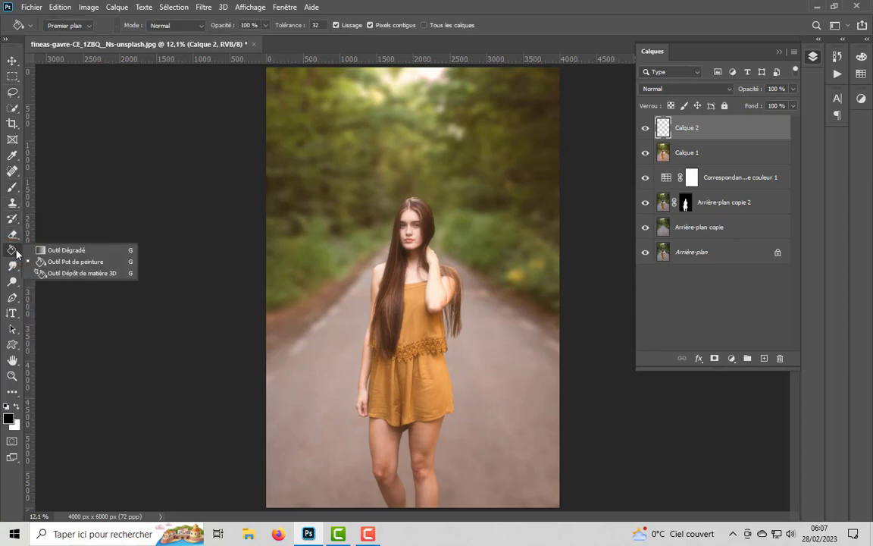
{"action": "left_click", "coordinate": [76, 262]}
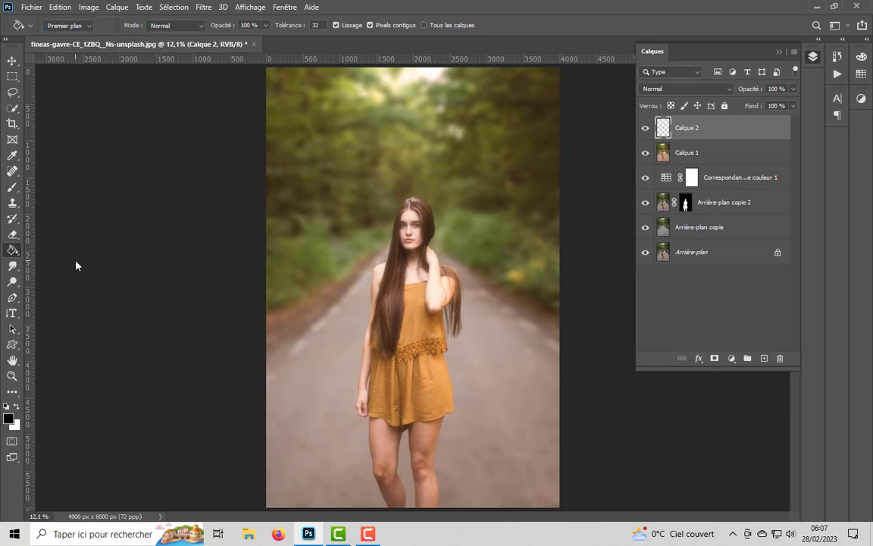
{"action": "left_click", "coordinate": [396, 309]}
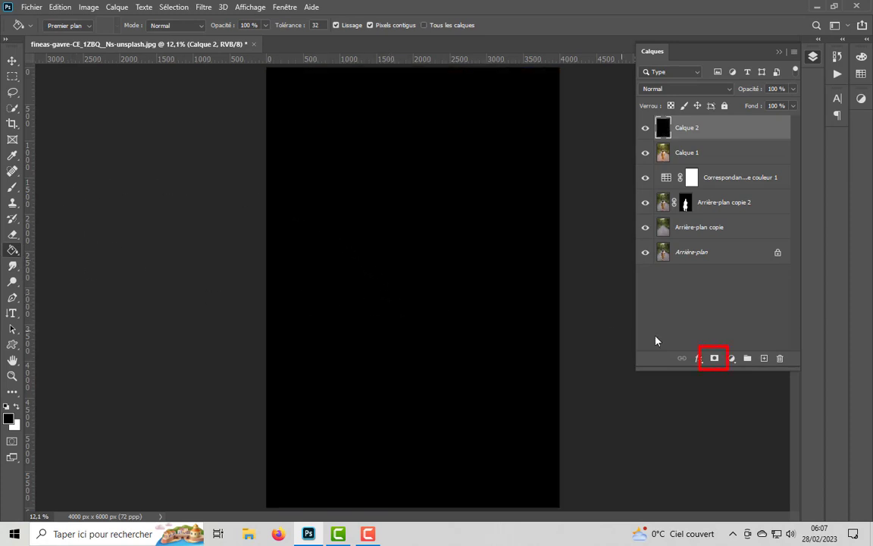
{"action": "left_click", "coordinate": [713, 356]}
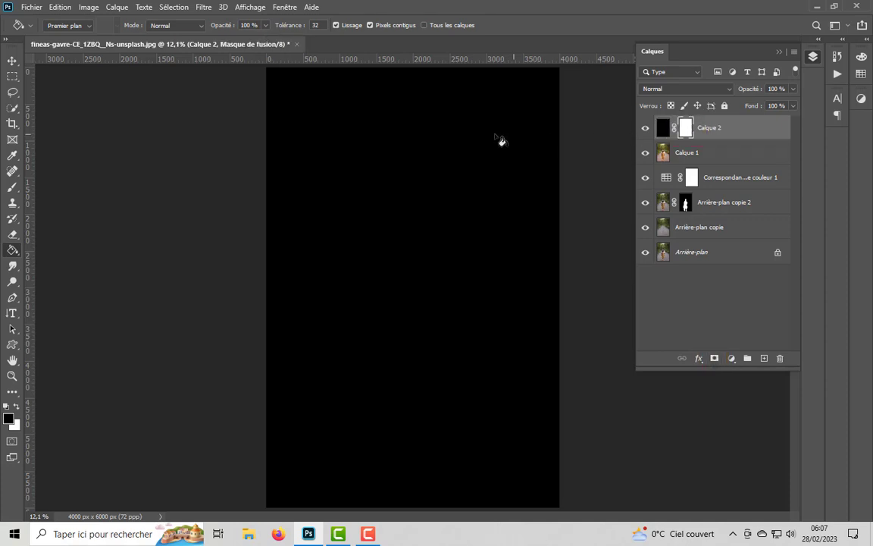
Paint a soft white opening around the woman in Calque 2's mask with a ~3413 px brush.
{"action": "left_click", "coordinate": [12, 187]}
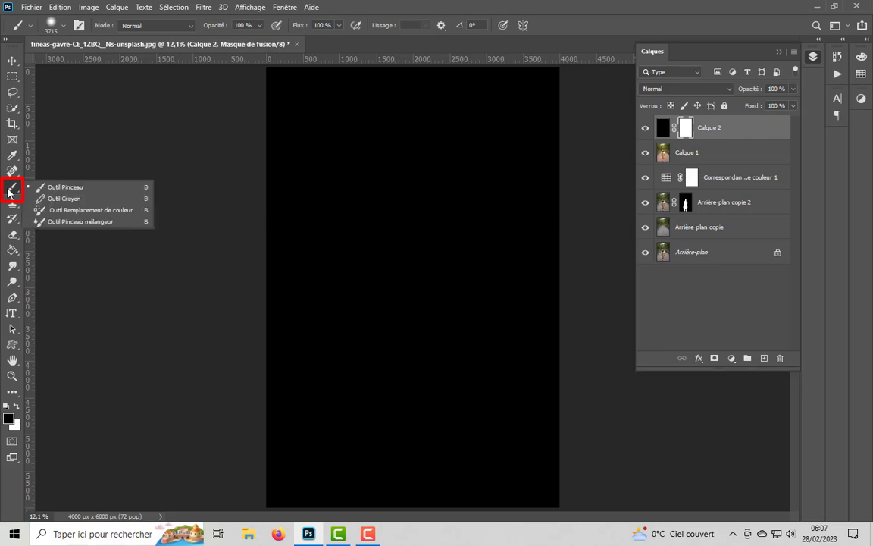
{"action": "left_click", "coordinate": [85, 190]}
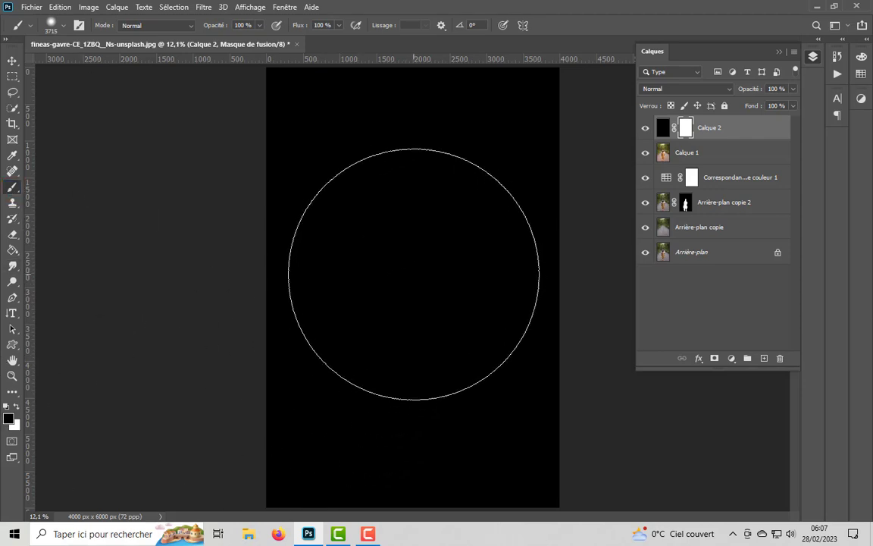
{"action": "left_click_drag", "start_coordinate": [414, 274], "coordinate": [414, 294]}
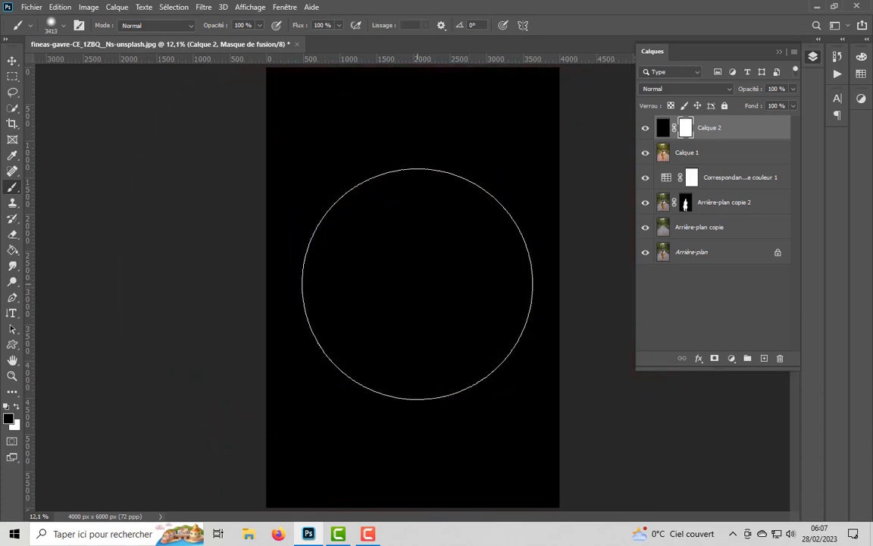
{"action": "left_click", "coordinate": [417, 284]}
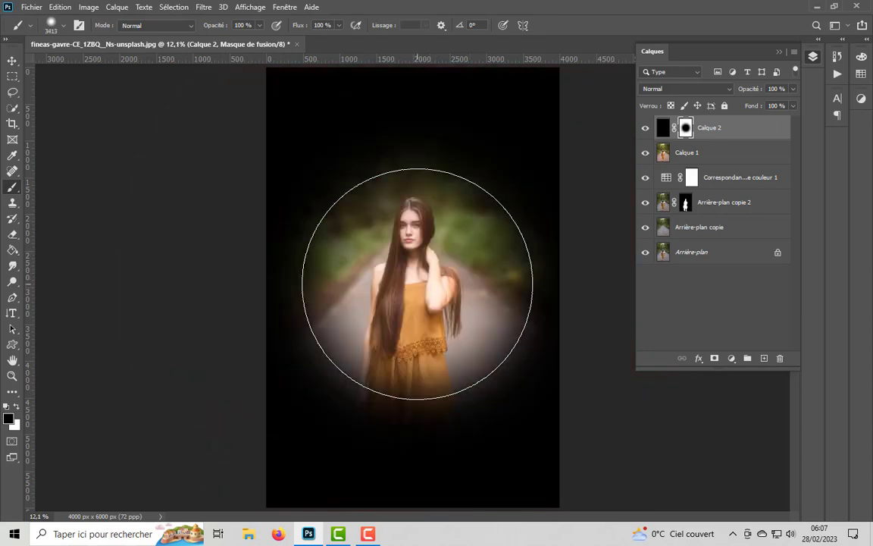
Zoom out to 5% and scale the vignette layer to about 116% wide, 169% tall.
{"action": "left_click", "coordinate": [13, 376]}
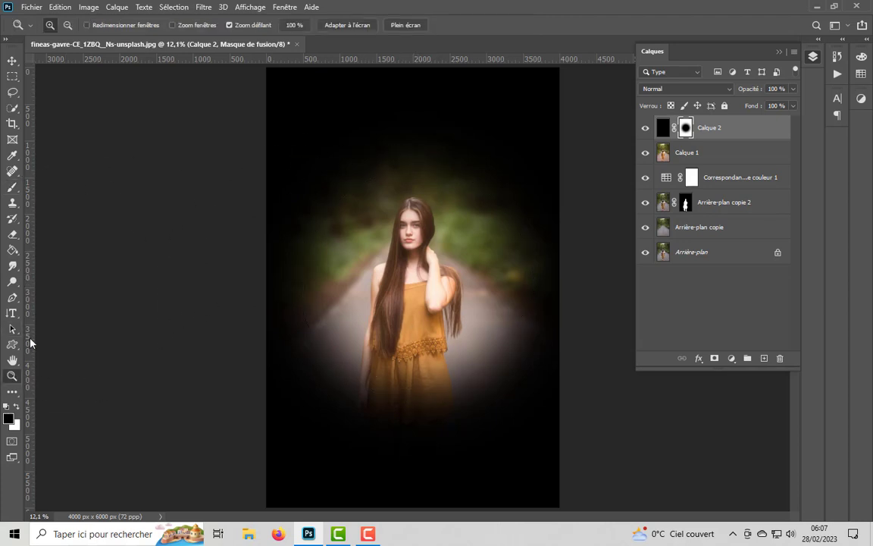
{"action": "left_click", "coordinate": [433, 224], "text": "alt"}
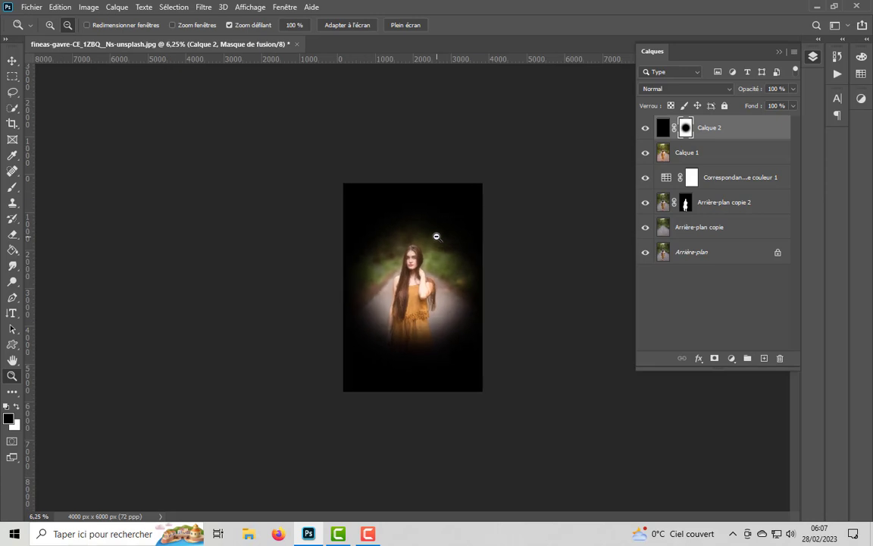
{"action": "left_click", "coordinate": [436, 236], "text": "alt"}
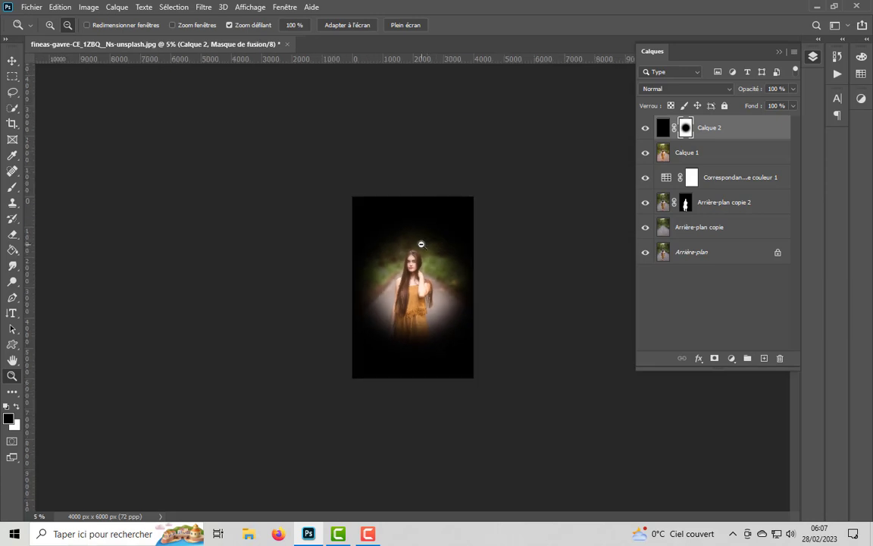
{"action": "left_click", "coordinate": [61, 7]}
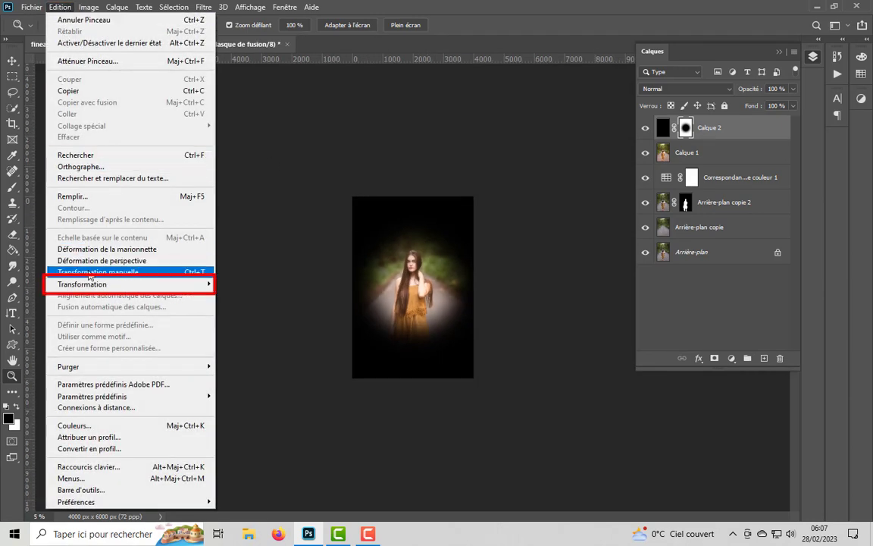
{"action": "mouse_move", "coordinate": [82, 284]}
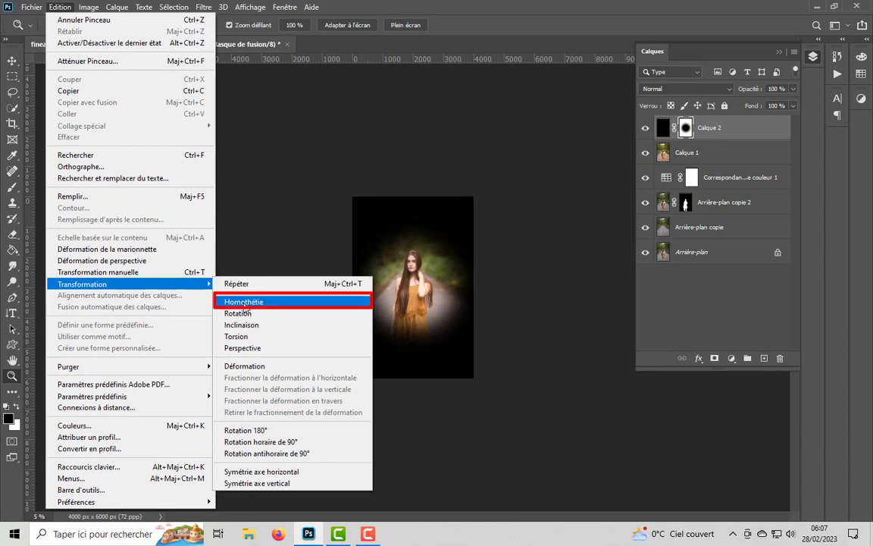
{"action": "left_click", "coordinate": [244, 304]}
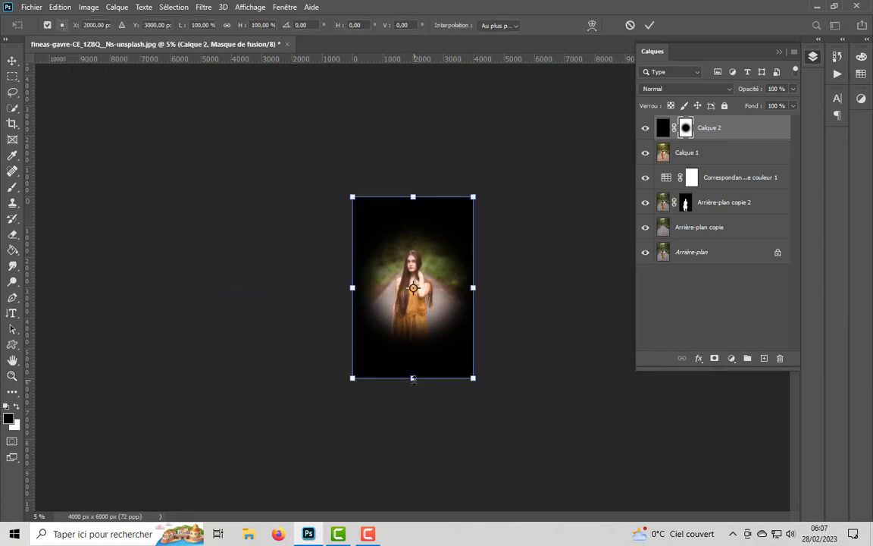
{"action": "left_click_drag", "start_coordinate": [413, 377], "coordinate": [413, 453]}
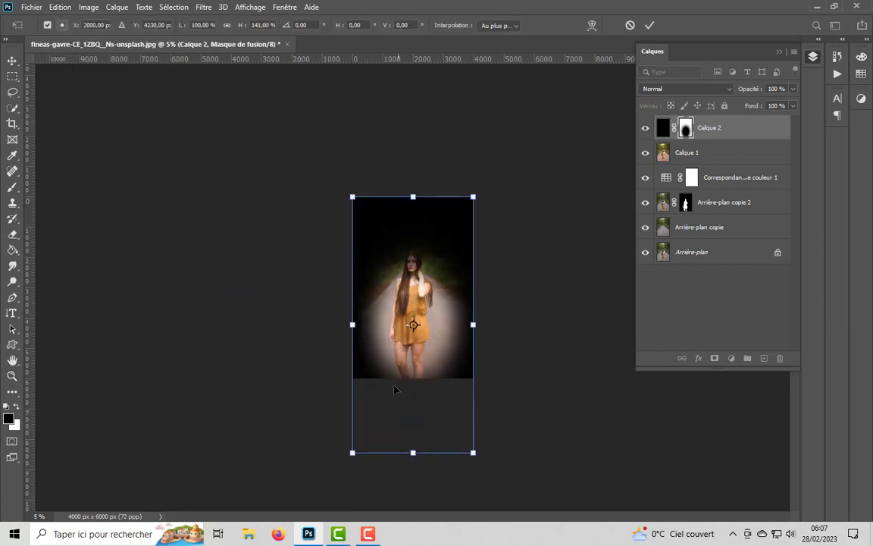
{"action": "left_click_drag", "start_coordinate": [413, 198], "coordinate": [413, 146]}
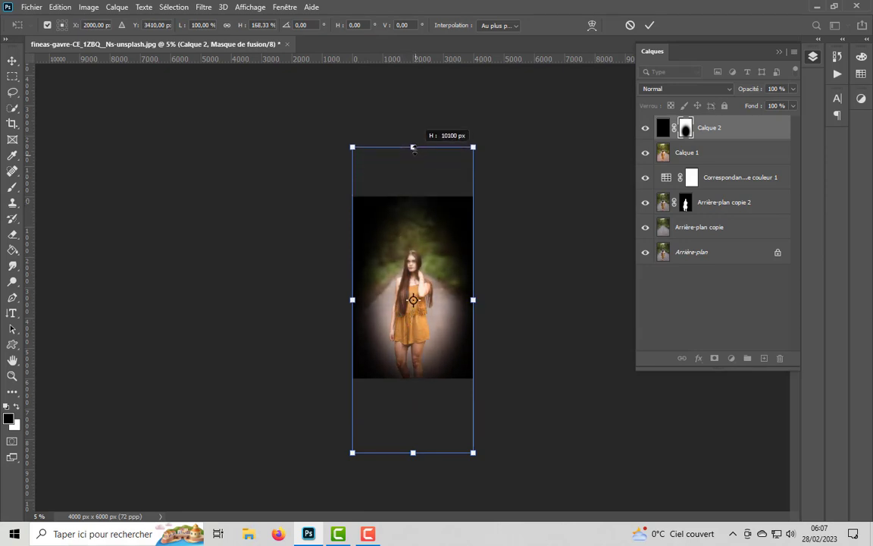
{"action": "left_click_drag", "start_coordinate": [353, 299], "coordinate": [345, 299]}
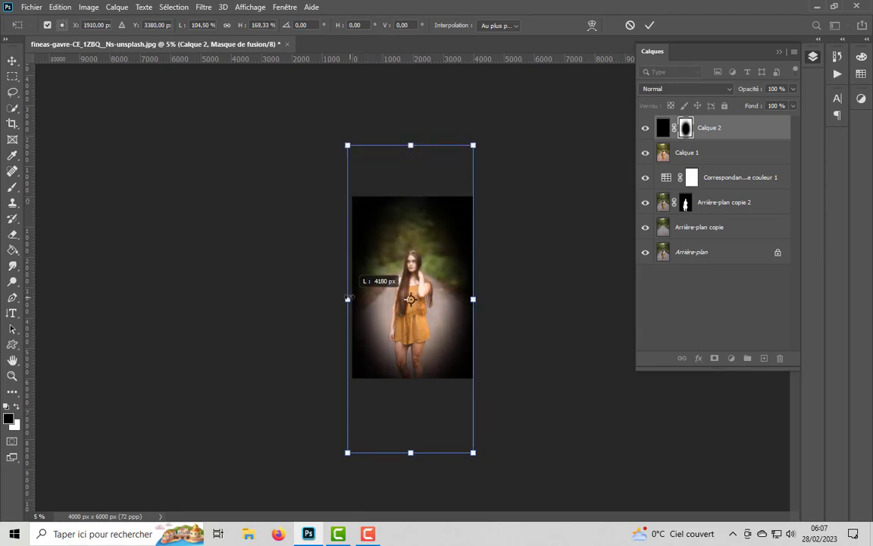
{"action": "left_click_drag", "start_coordinate": [473, 299], "coordinate": [483, 299]}
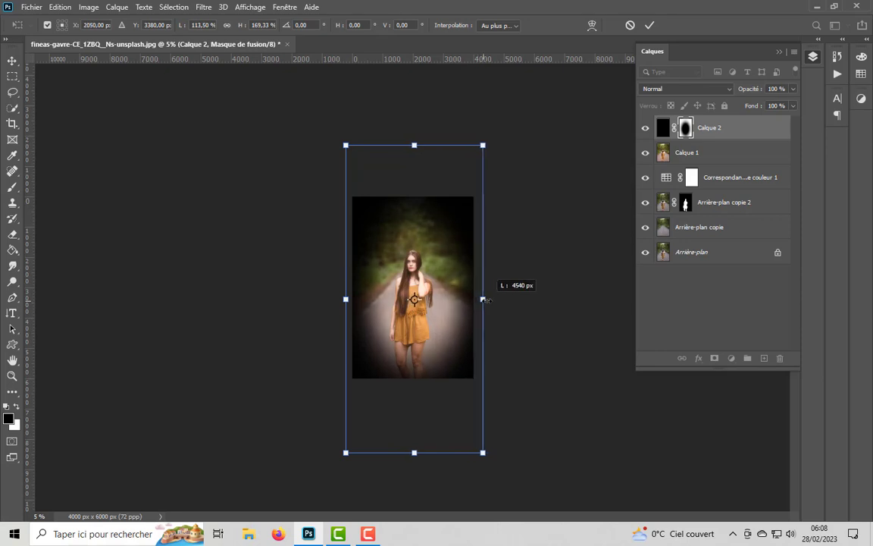
{"action": "left_click_drag", "start_coordinate": [345, 299], "coordinate": [343, 299]}
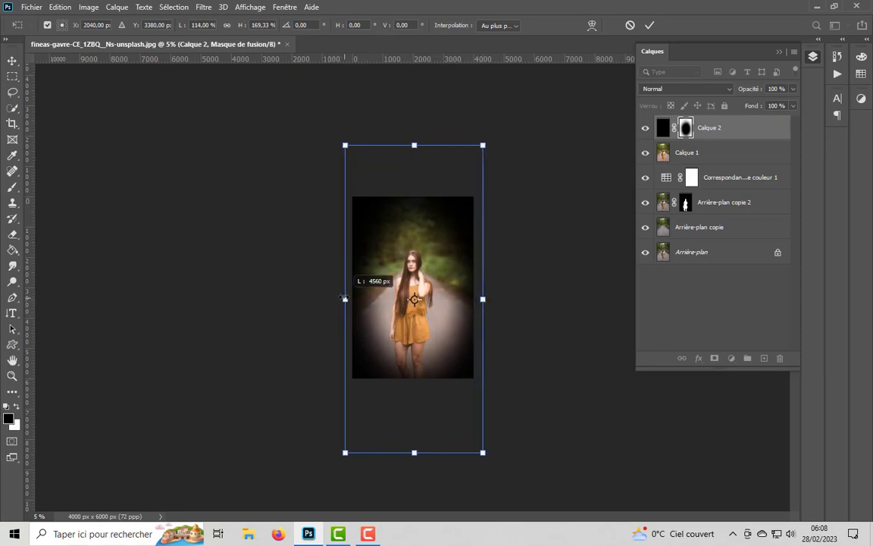
{"action": "left_click", "coordinate": [654, 25]}
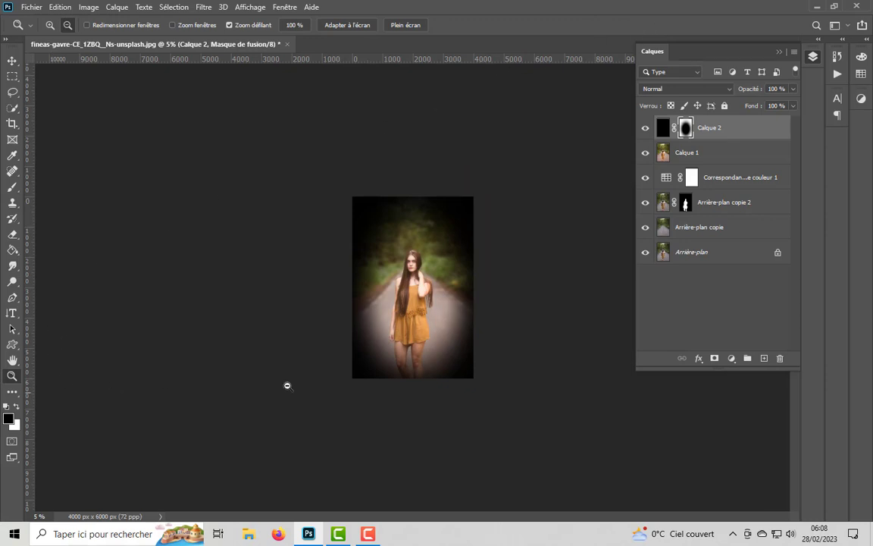
Fit the image to the screen and set Calque 2 to Lumière tamisée with lowered opacity.
{"action": "right_click", "coordinate": [411, 302]}
{"action": "left_click", "coordinate": [443, 304]}
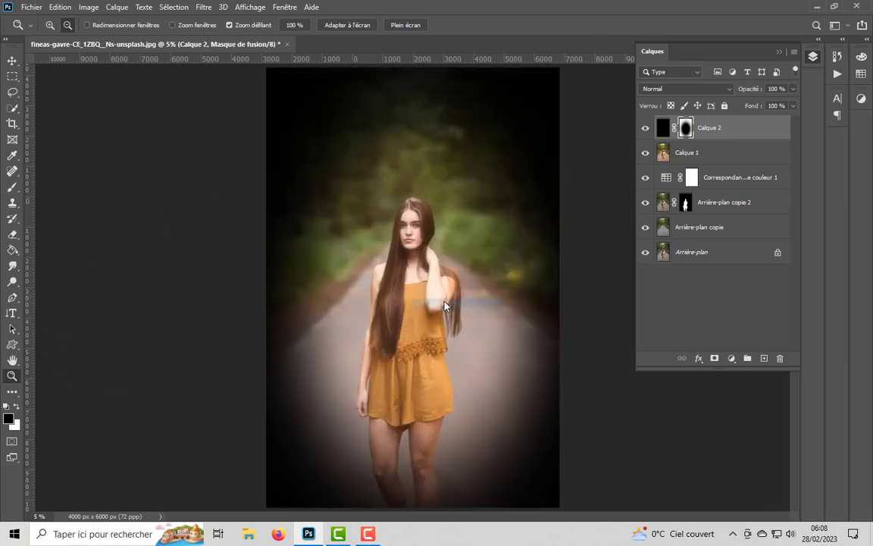
{"action": "left_click", "coordinate": [701, 91]}
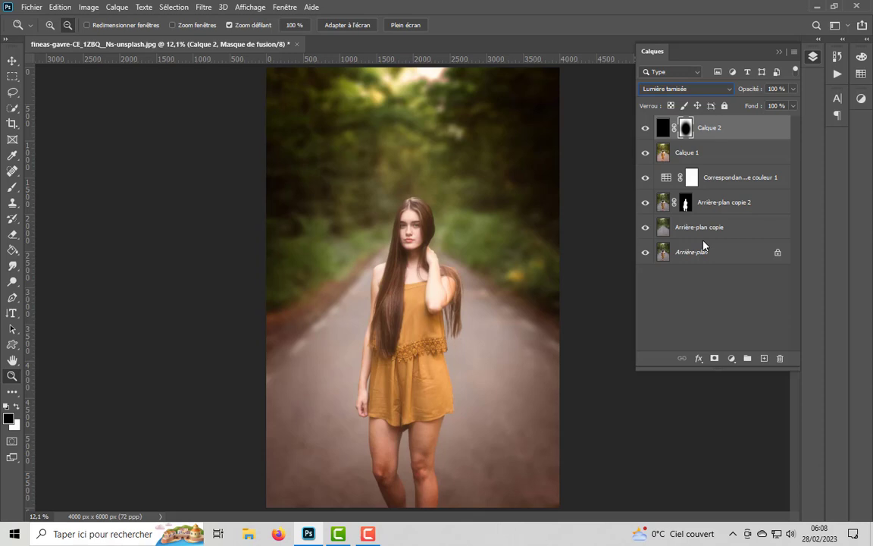
{"action": "left_click_drag", "start_coordinate": [754, 92], "coordinate": [734, 94]}
Toggle the vignette layer on and off to compare, then reduce its opacity to 45%.
{"action": "left_click", "coordinate": [646, 129]}
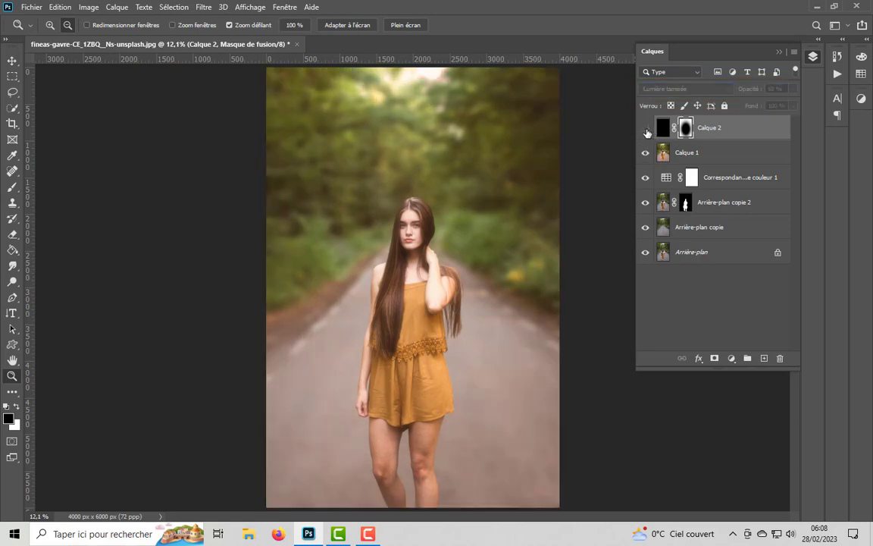
{"action": "left_click", "coordinate": [646, 130]}
{"action": "left_click", "coordinate": [646, 130]}
{"action": "left_click", "coordinate": [646, 130]}
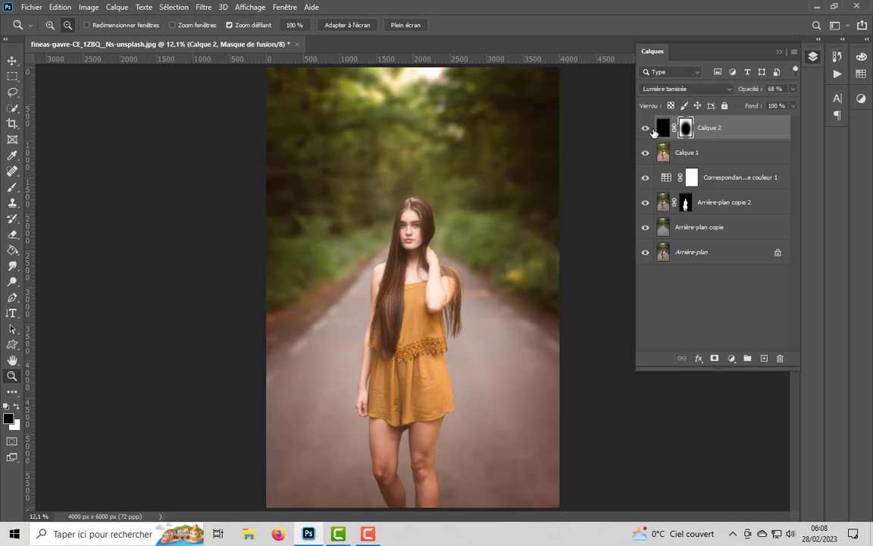
{"action": "left_click_drag", "start_coordinate": [749, 90], "coordinate": [734, 91]}
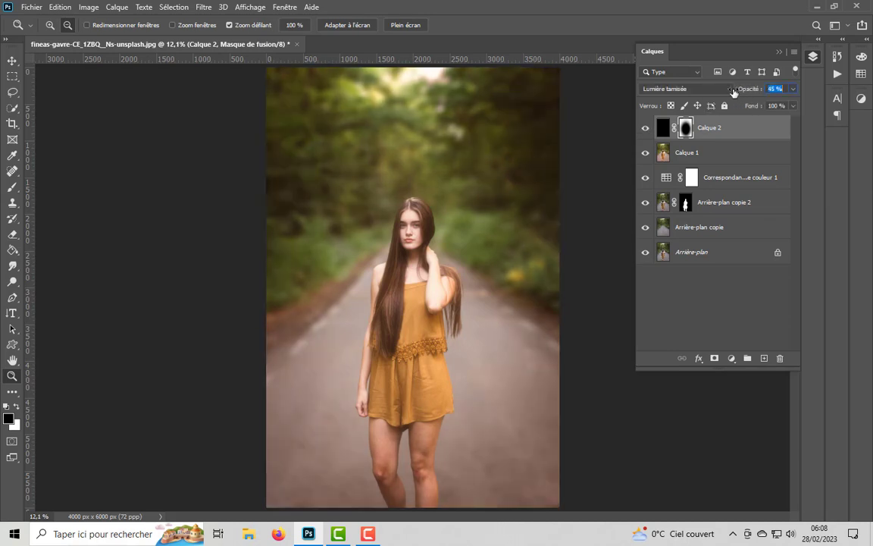
Compare the finished edit against the original background photo alone, then restore all layers.
{"action": "left_click", "coordinate": [646, 129]}
{"action": "left_click", "coordinate": [646, 254], "text": "alt"}
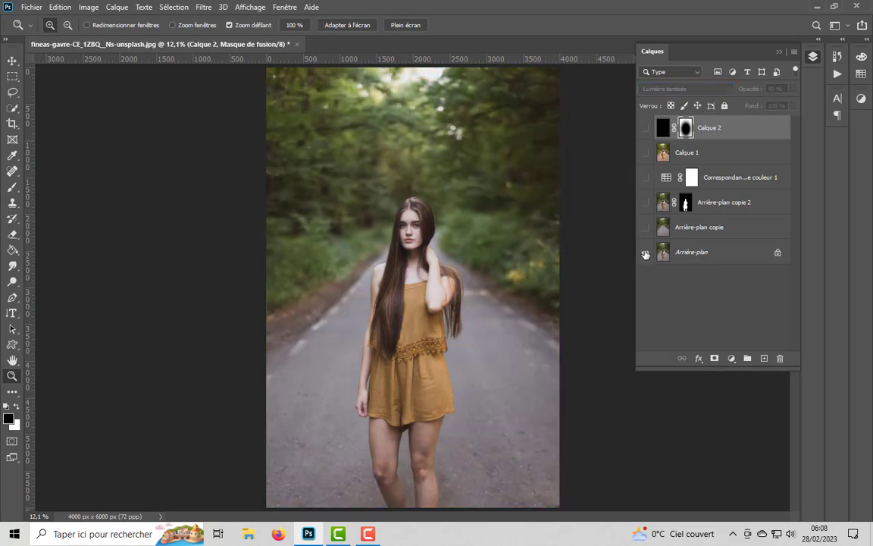
{"action": "left_click", "coordinate": [646, 254], "text": "alt"}
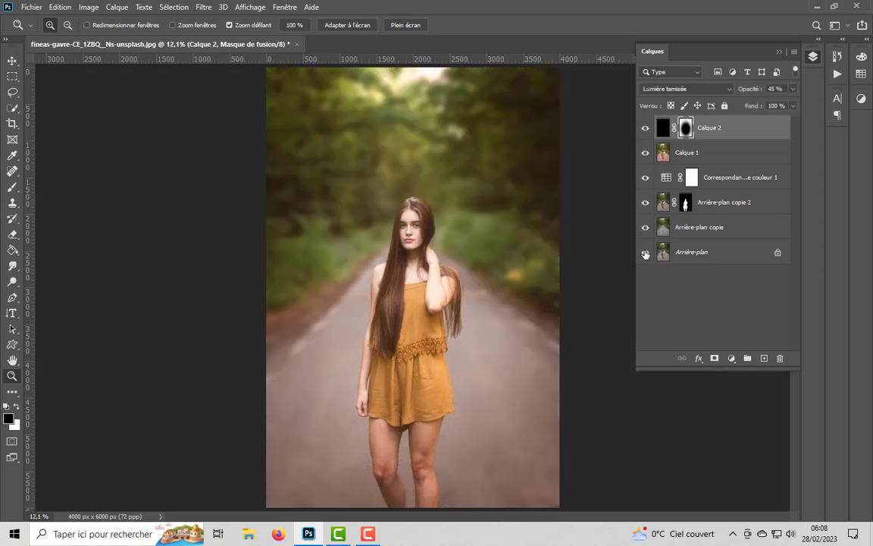
{"action": "left_click", "coordinate": [646, 254], "text": "alt"}
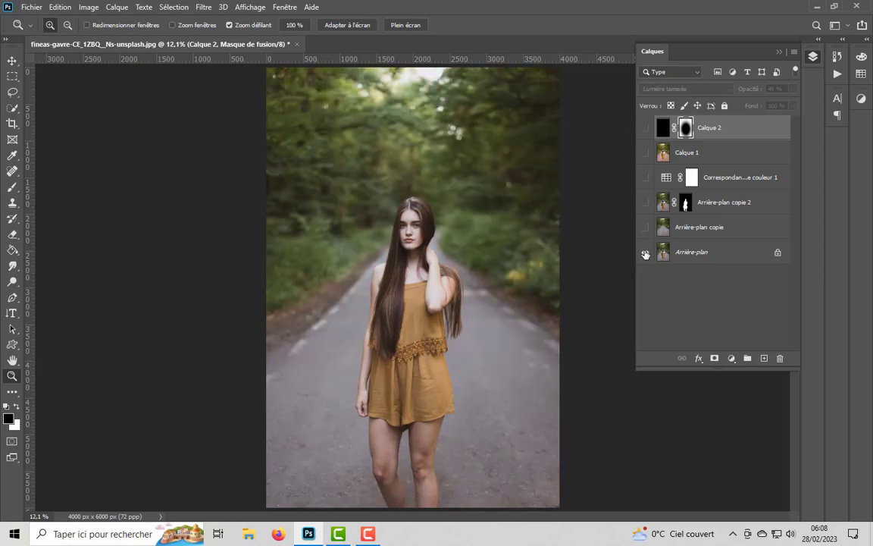
{"action": "left_click", "coordinate": [646, 253], "text": "alt"}
{"action": "key", "text": "alt"}
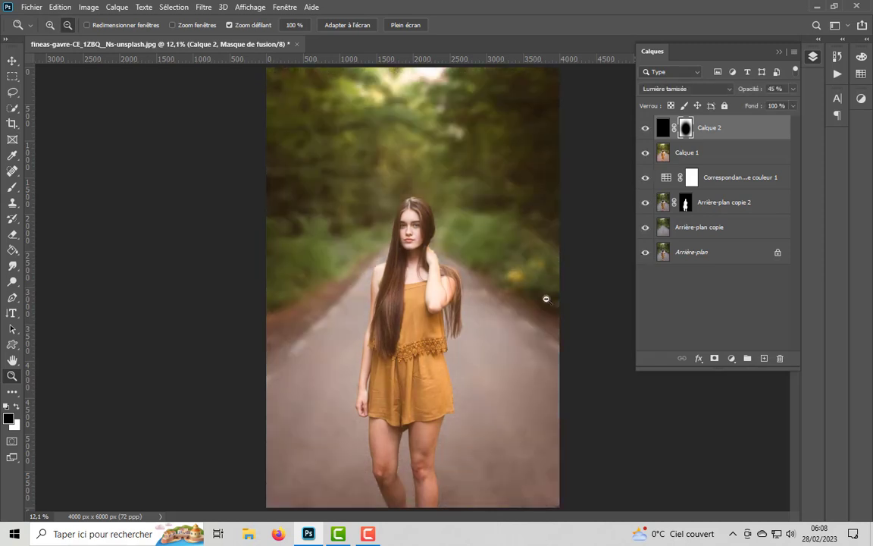